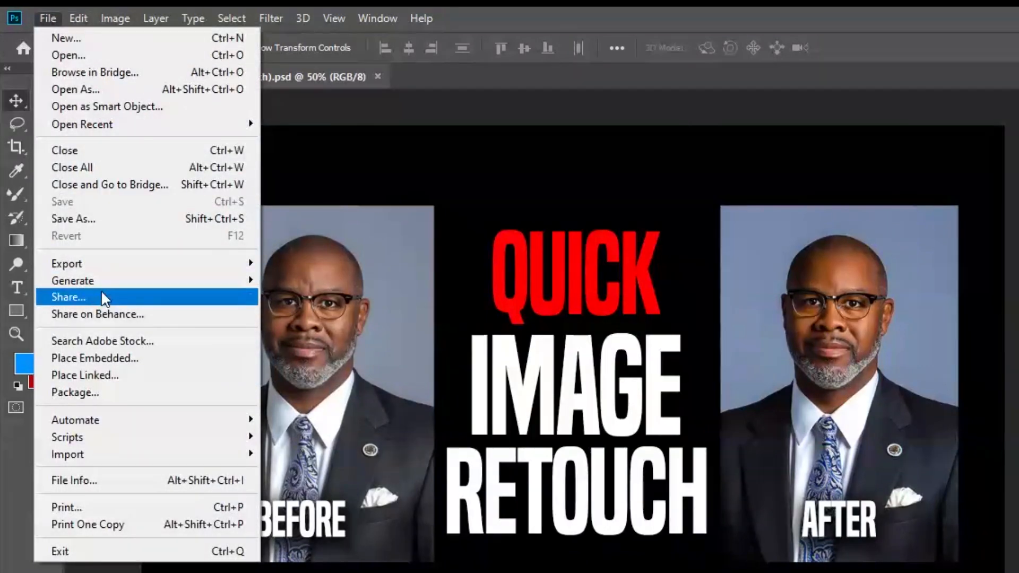
# Step: Open the Headshots.jpg portrait, show its layers and unlock the background photo layer
pyautogui.click(107, 55)
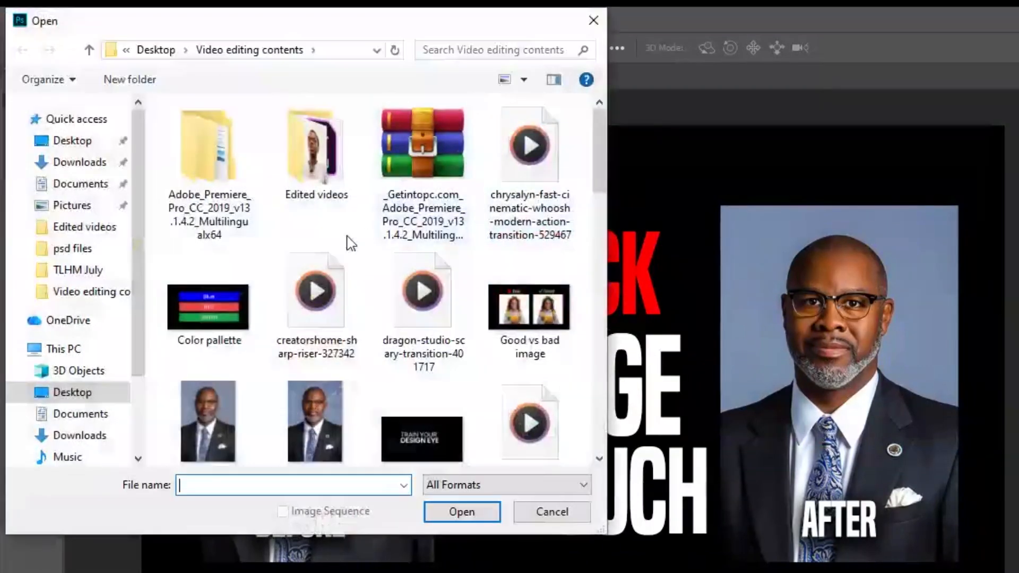
pyautogui.doubleClick(212, 403)
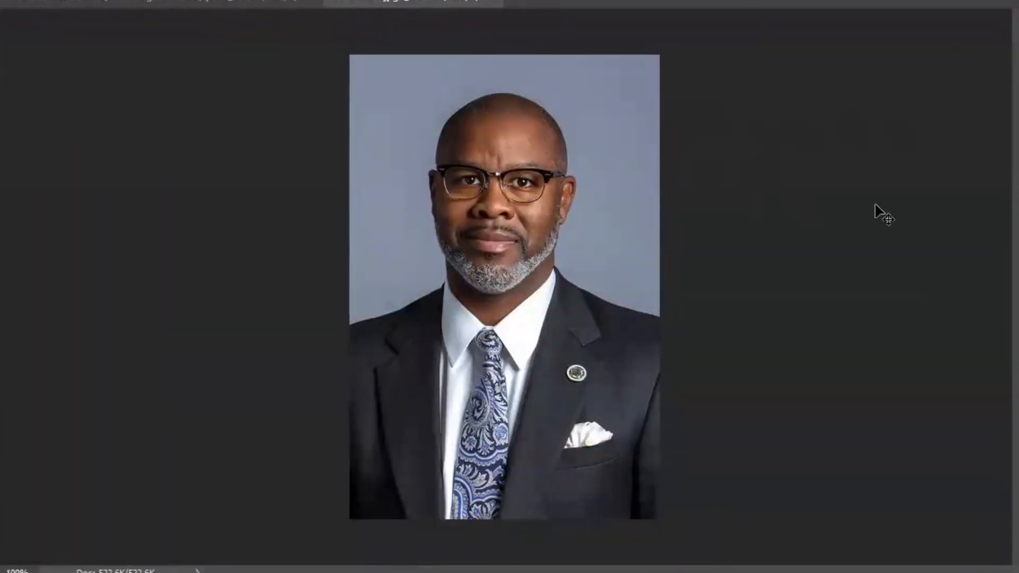
pyautogui.press('F7')
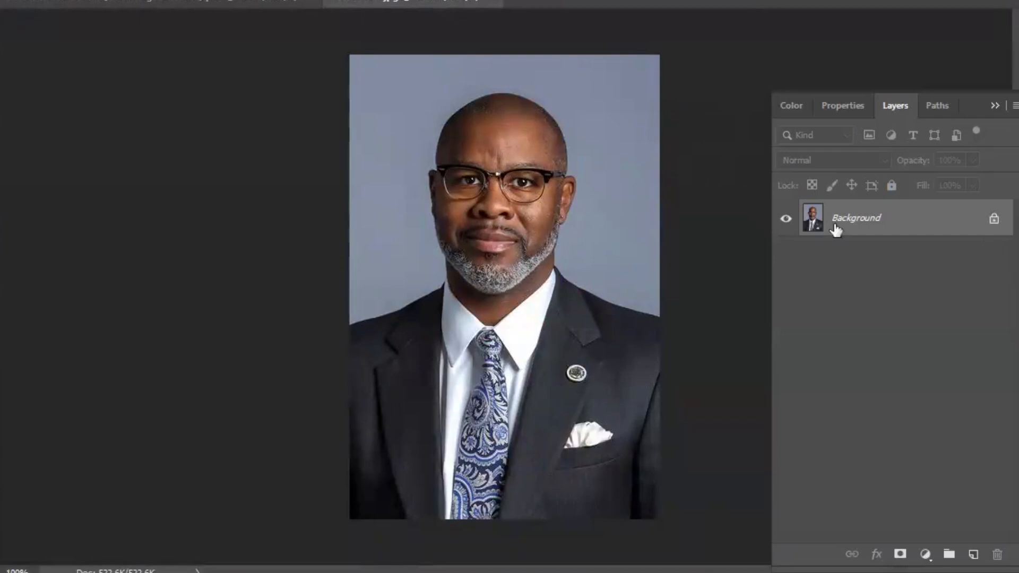
pyautogui.click(995, 219)
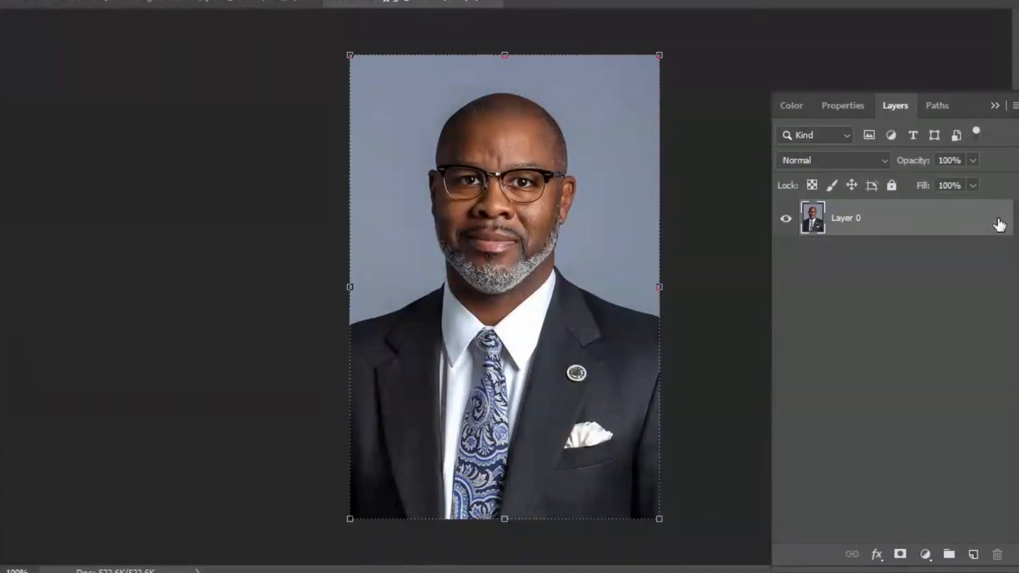
# Step: Add an empty layer beneath the photo, rename it Background and lock it
pyautogui.click(969, 555)
pyautogui.moveTo(902, 230); pyautogui.dragTo(901, 262)
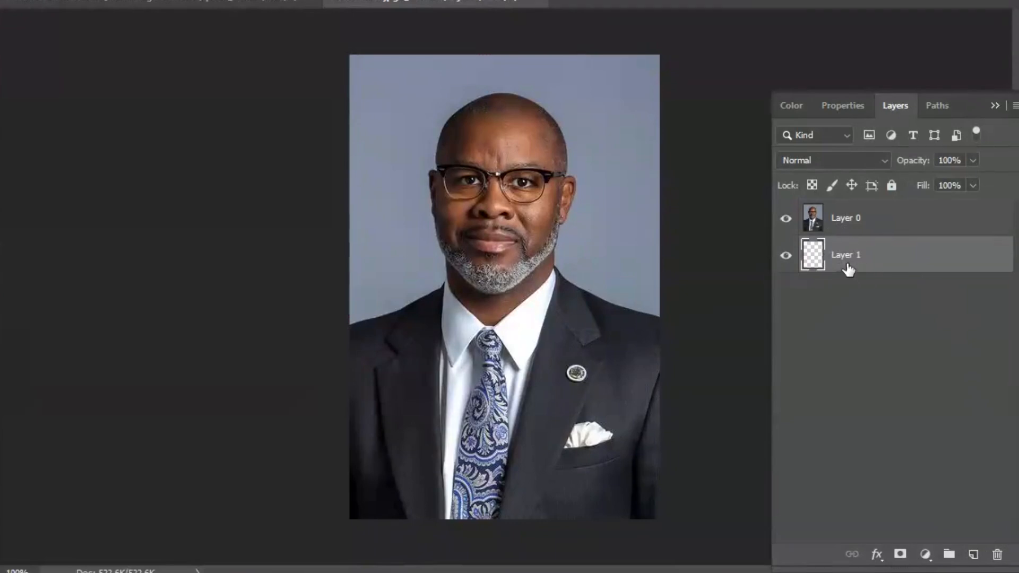
pyautogui.doubleClick(845, 254)
pyautogui.write('Background')
pyautogui.press('Return')
pyautogui.click(894, 186)
# Step: Duplicate the photo layer and rename the lower one Initial image
pyautogui.click(881, 228)
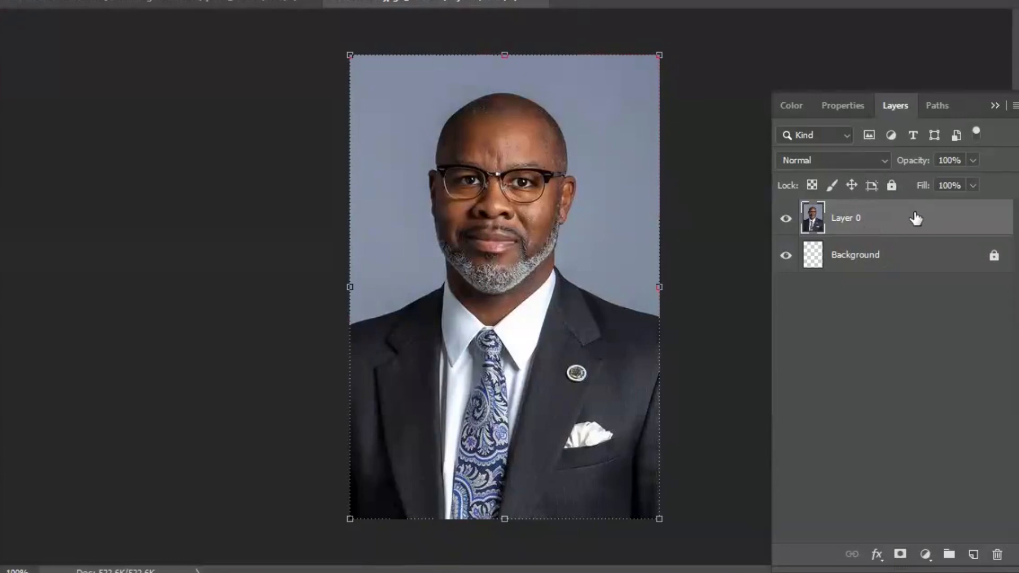
pyautogui.hotkey('ctrl', 'j')
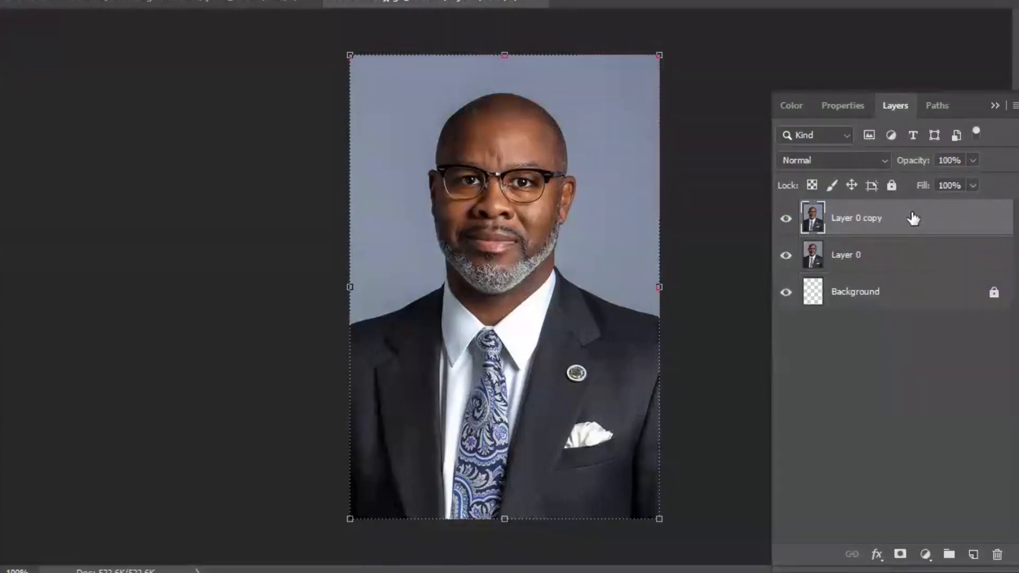
pyautogui.doubleClick(851, 254)
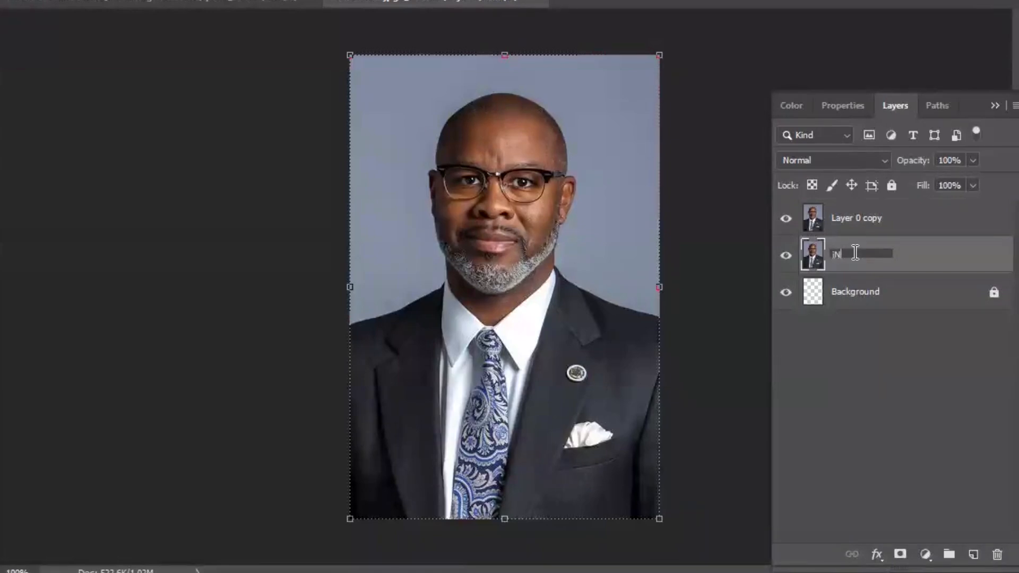
pyautogui.write('Initial image')
pyautogui.press('Return')
# Step: Rename the upper photo copy as Retouched image
pyautogui.doubleClick(856, 219)
pyautogui.write('Retouche')
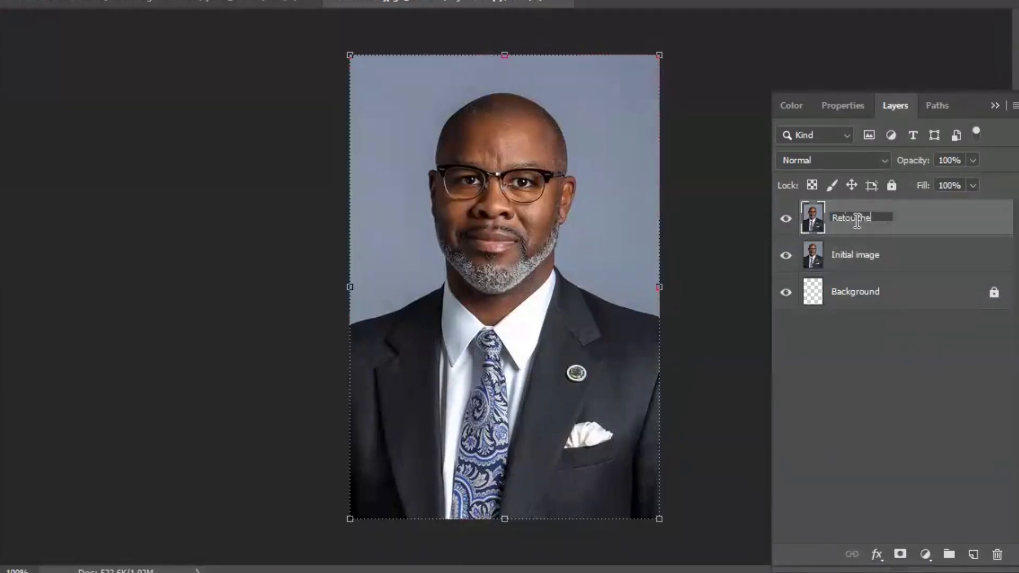
pyautogui.write('d image')
pyautogui.press('Return')
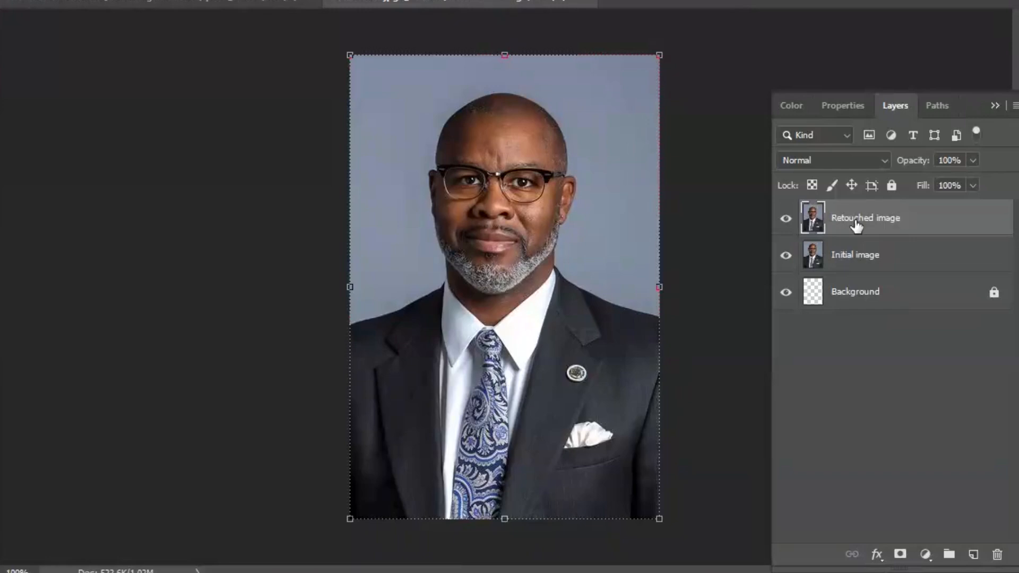
# Step: Hide the Initial image layer and make the Retouched image layer active
pyautogui.click(887, 257)
pyautogui.click(895, 232)
pyautogui.click(885, 259)
pyautogui.click(786, 255)
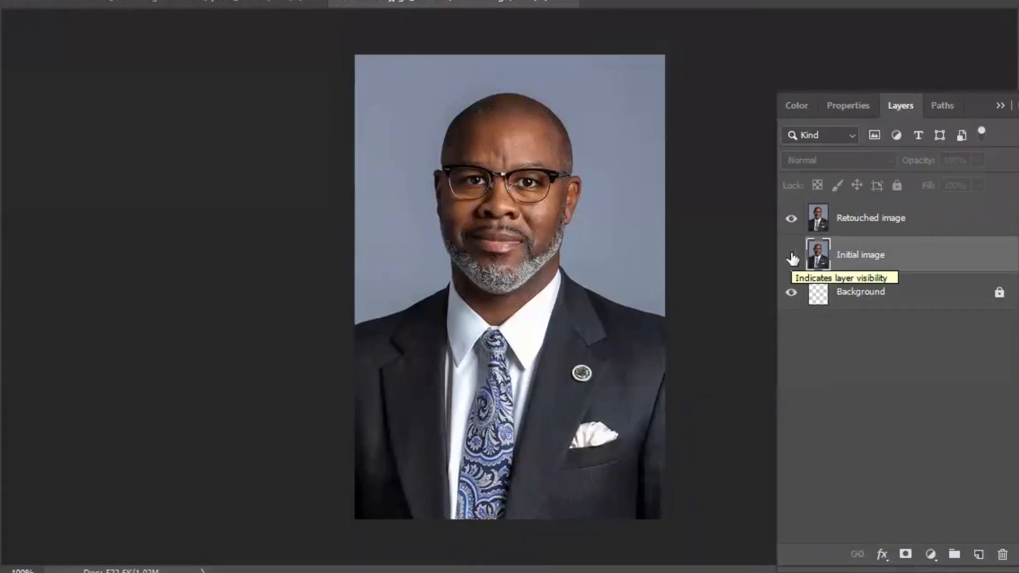
pyautogui.click(790, 256)
pyautogui.click(791, 257)
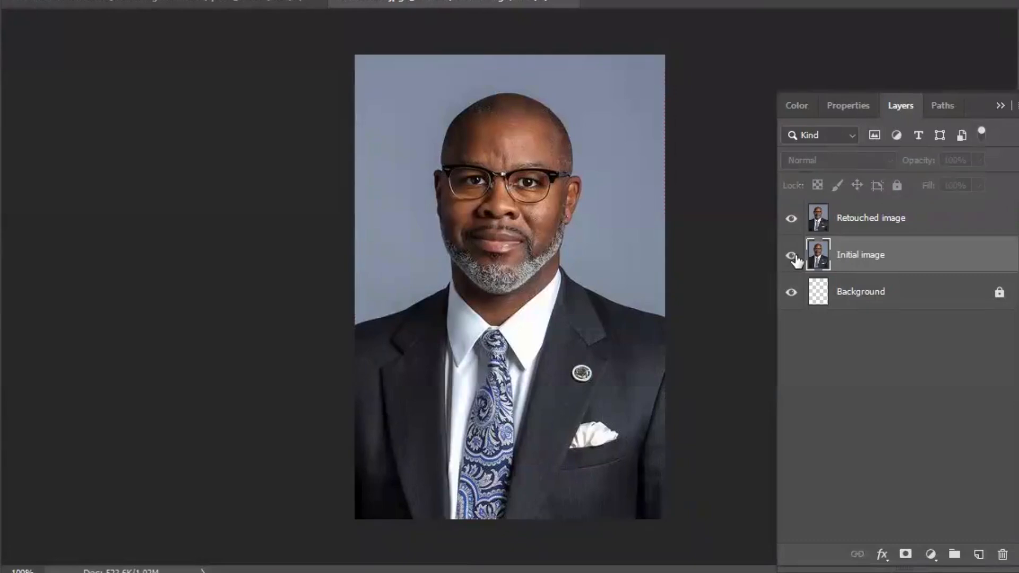
pyautogui.click(866, 220)
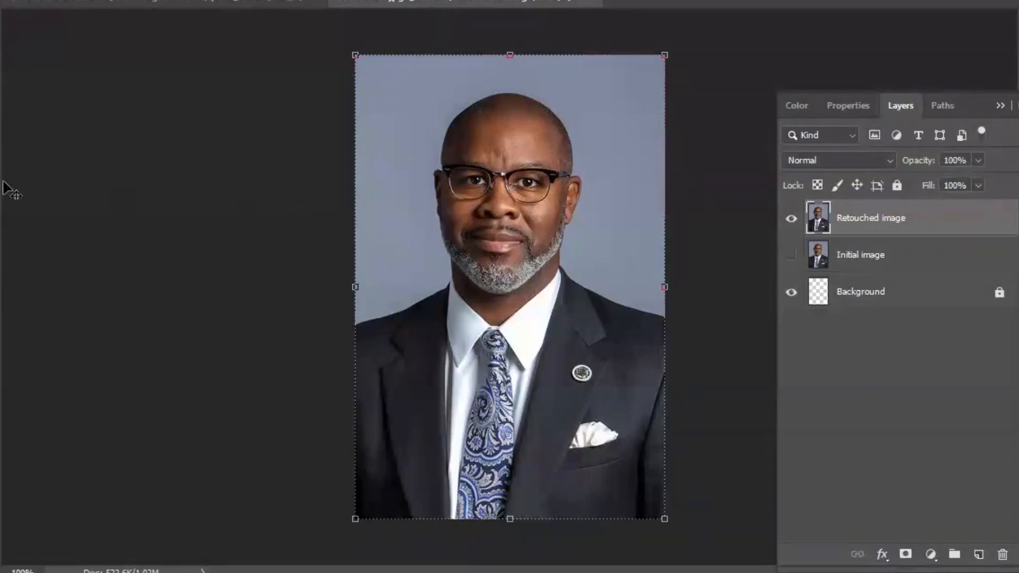
pyautogui.click(890, 265)
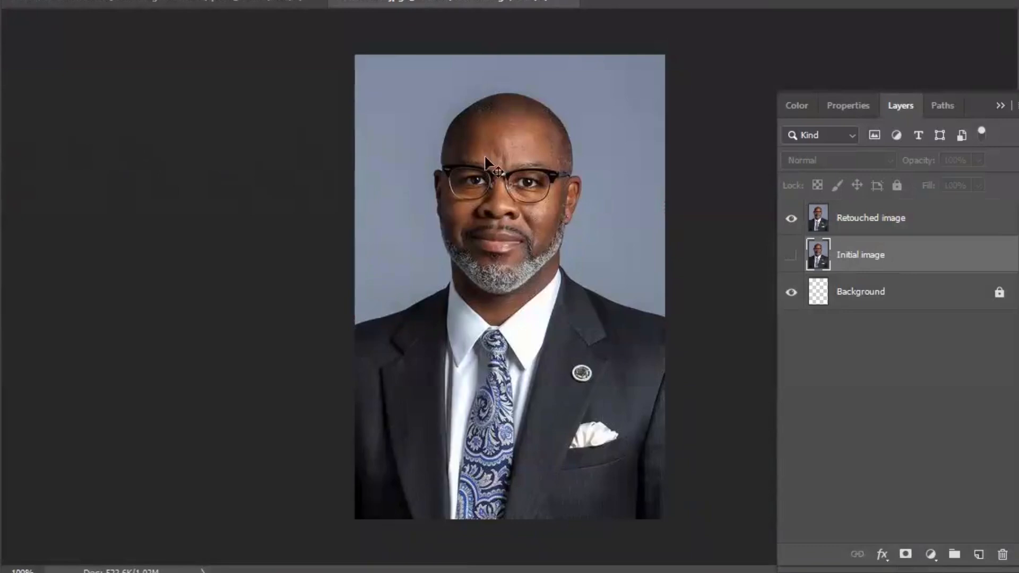
pyautogui.click(905, 219)
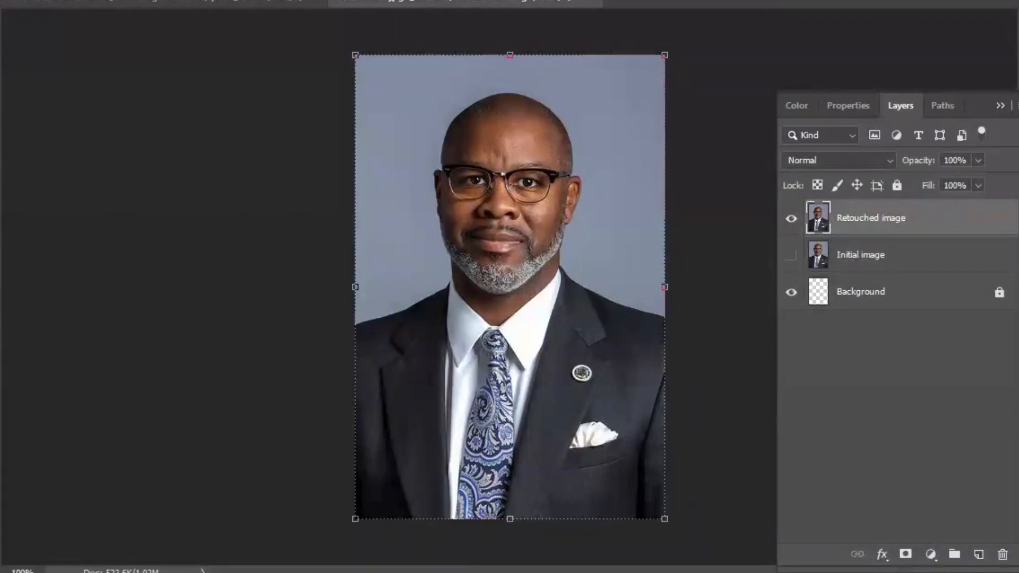
# Step: Select the Mixer Brush tool and open its current brush load options
pyautogui.click(1, 113)
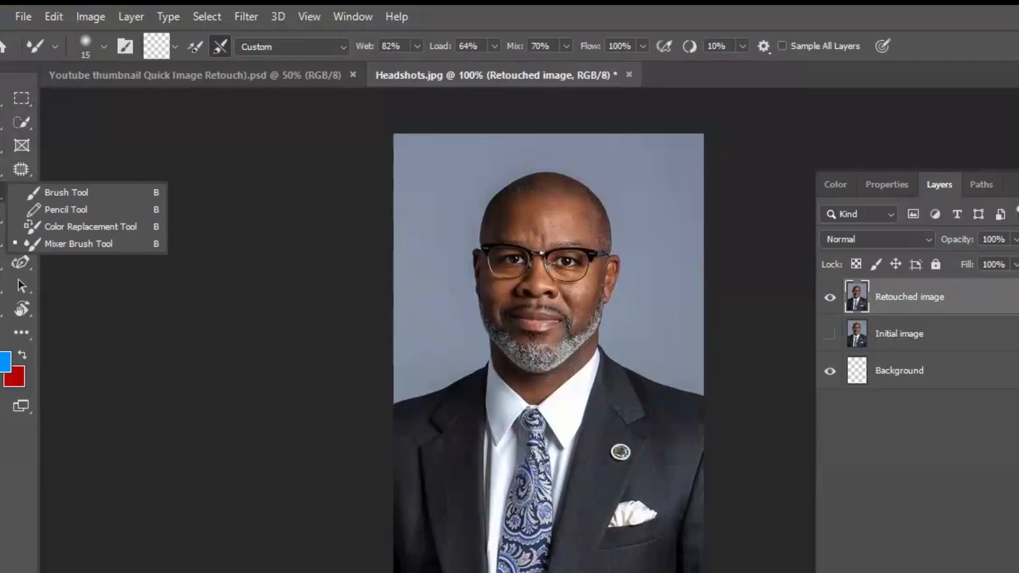
pyautogui.click(42, 241)
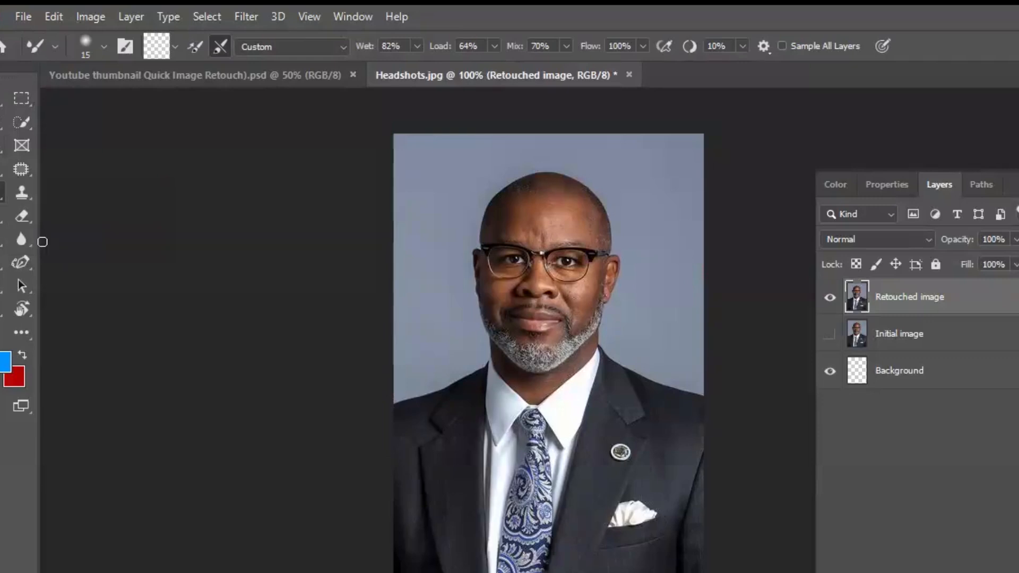
pyautogui.click(175, 47)
pyautogui.click(176, 47)
pyautogui.click(177, 47)
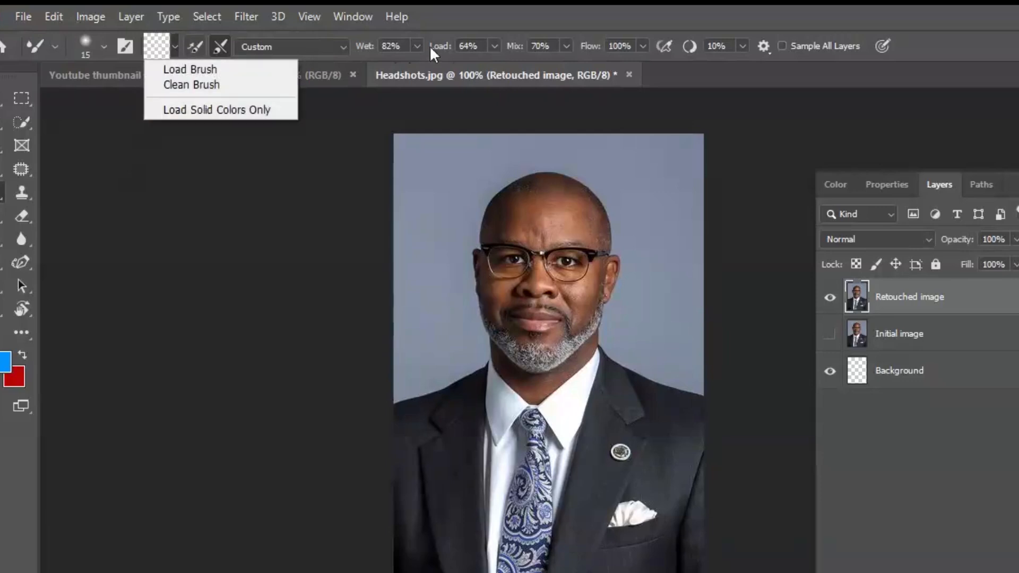
pyautogui.click(175, 45)
pyautogui.click(176, 44)
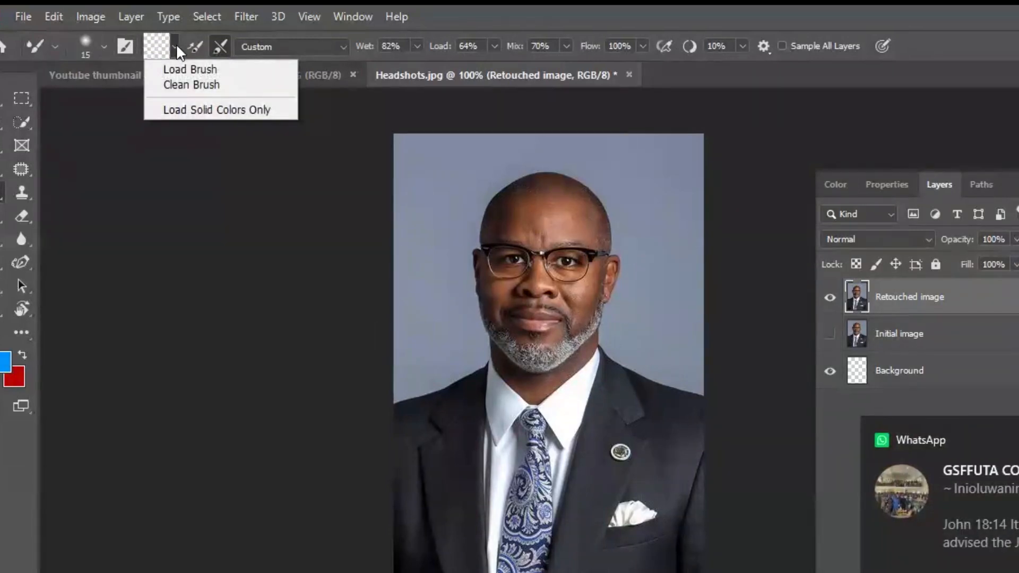
# Step: Load the Mixer Brush with the blue foreground colour and set the brush size to 40
pyautogui.click(183, 70)
pyautogui.click(175, 45)
pyautogui.click(175, 45)
pyautogui.press(']')
pyautogui.press(']')
pyautogui.press(']')
pyautogui.press(']')
pyautogui.press(']')
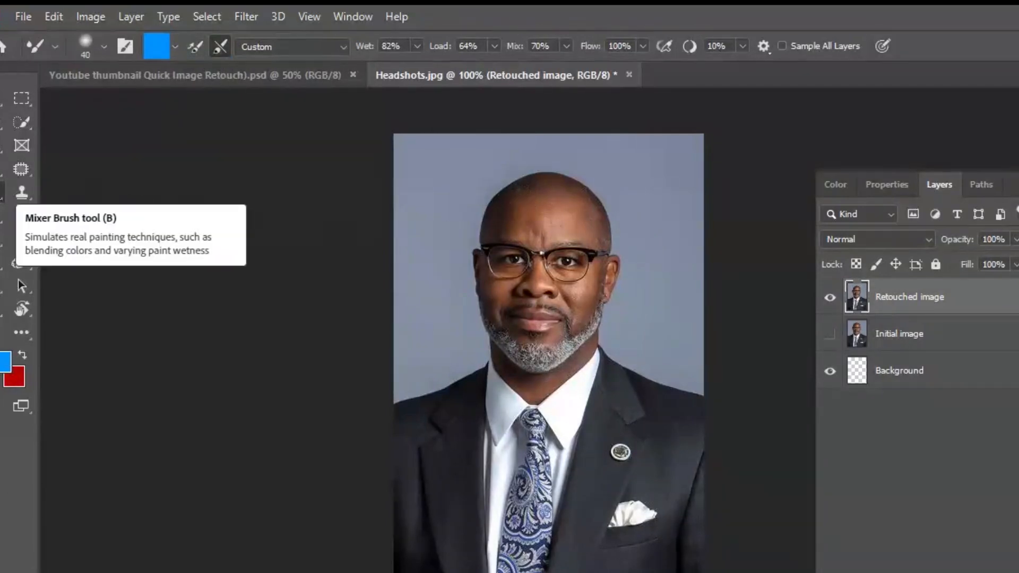
# Step: Clean the brush, try a blending stroke across the man's face and undo it
pyautogui.click(175, 47)
pyautogui.click(175, 68)
pyautogui.moveTo(521, 202)
pyautogui.mouseDown()
pyautogui.moveTo(618, 263)
pyautogui.moveTo(523, 225)
pyautogui.moveTo(626, 286)
pyautogui.moveTo(523, 239)
pyautogui.moveTo(556, 291)
pyautogui.moveTo(494, 299)
pyautogui.moveTo(582, 353)
pyautogui.mouseUp()
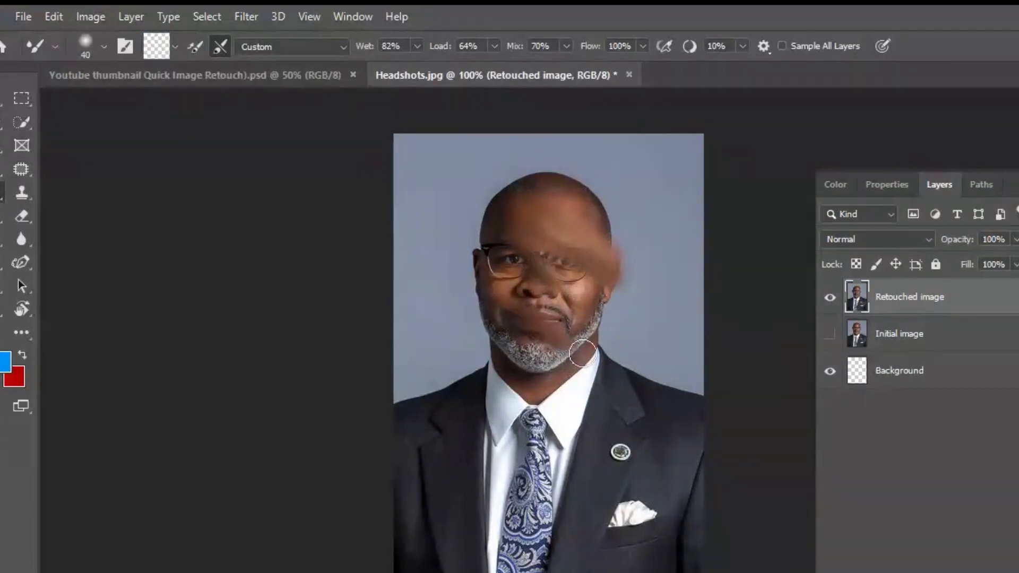
pyautogui.hotkey('ctrl', 'z')
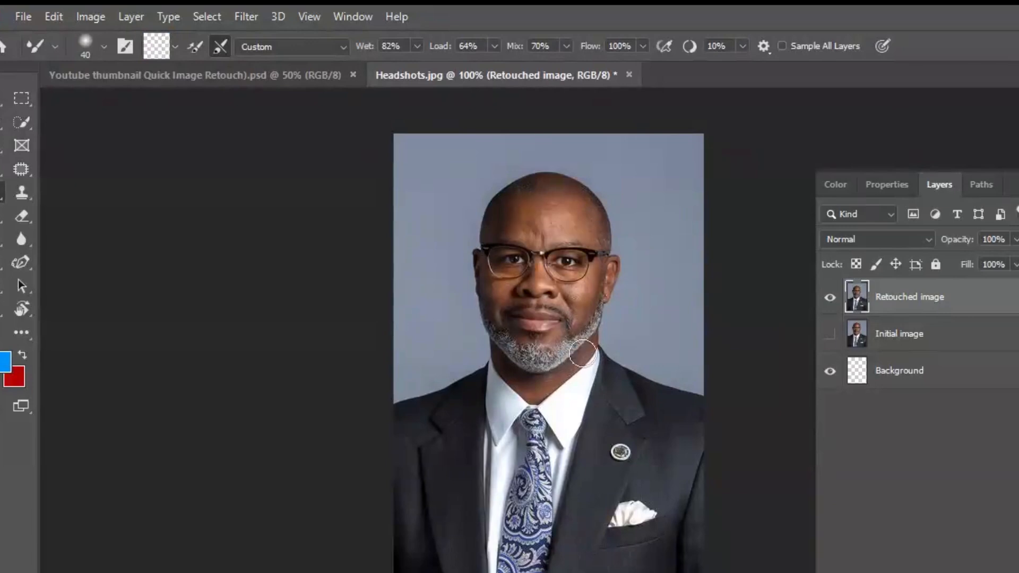
# Step: Clean the Mixer Brush so it carries no paint colour
pyautogui.click(175, 46)
pyautogui.click(176, 46)
pyautogui.click(176, 46)
pyautogui.click(176, 84)
pyautogui.click(172, 51)
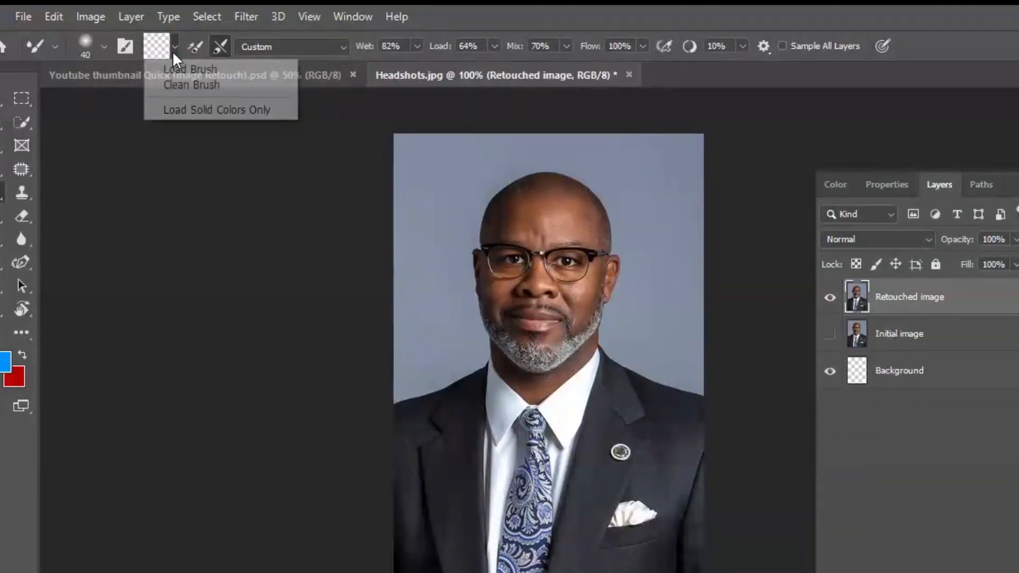
pyautogui.click(191, 83)
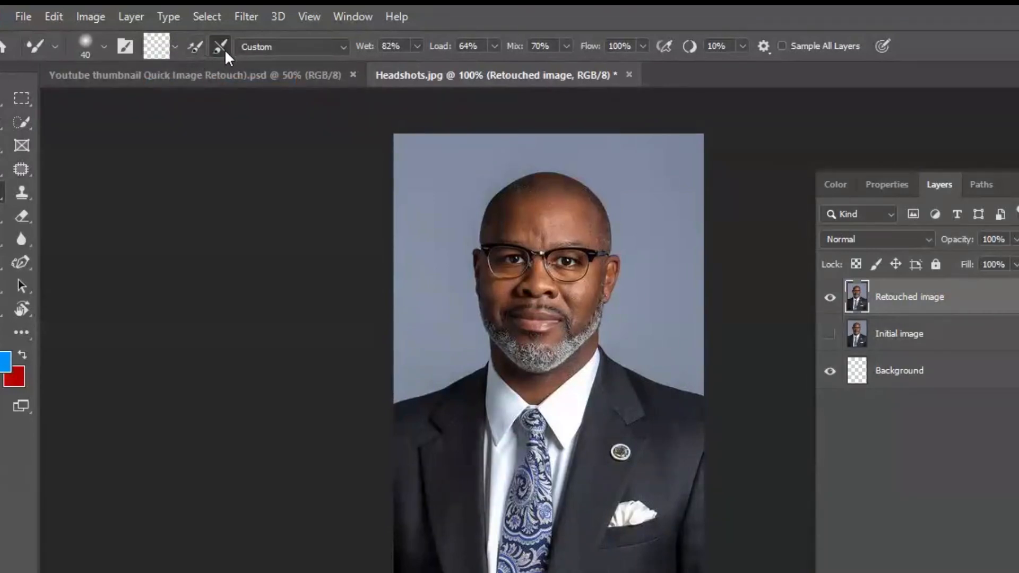
pyautogui.click(195, 49)
pyautogui.click(195, 49)
pyautogui.click(174, 44)
pyautogui.click(174, 43)
pyautogui.moveTo(517, 47); pyautogui.dragTo(523, 48)
# Step: Set the Mixer Brush size to 30 and smooth the skin across the man's forehead
pyautogui.hotkey('ctrl', '+')
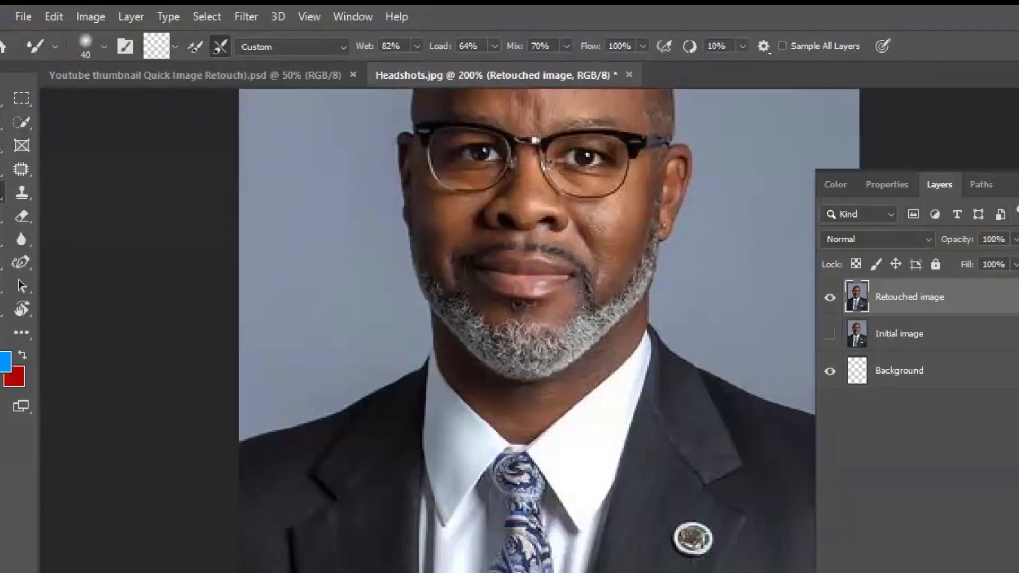
pyautogui.scroll(3, 549, 330)
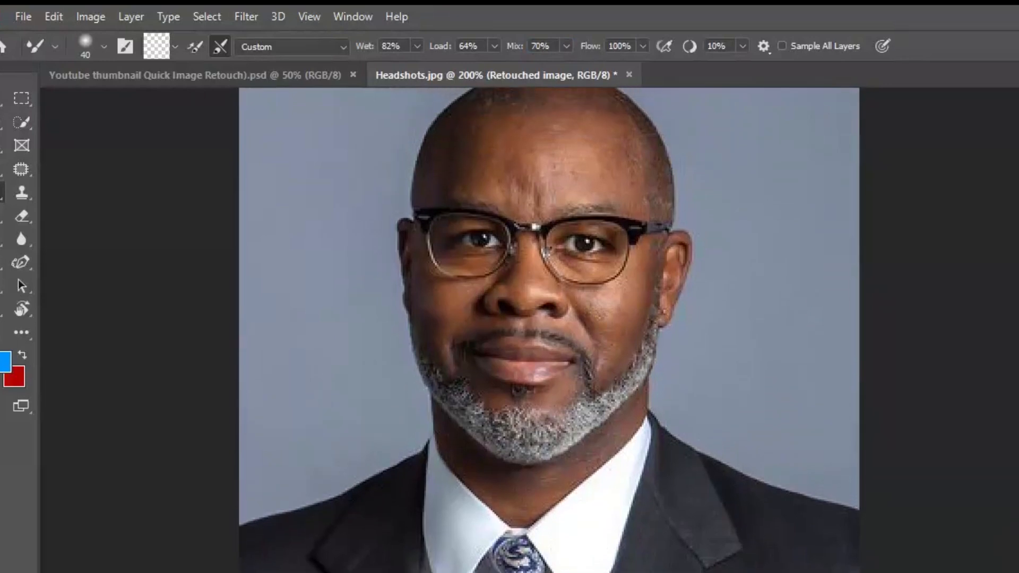
pyautogui.scroll(2, 549, 330)
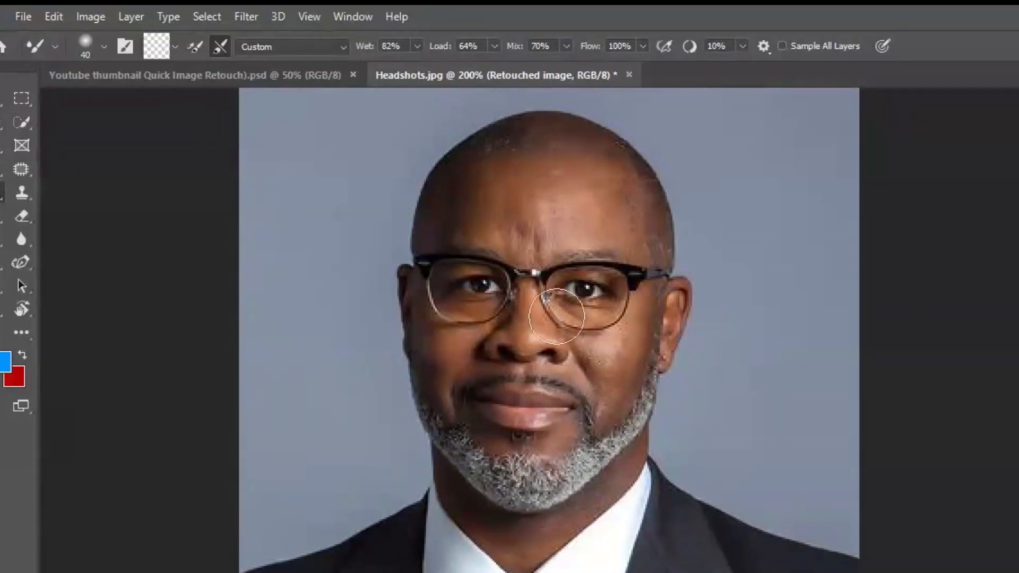
pyautogui.press('[')
pyautogui.press('[')
pyautogui.press('[')
pyautogui.press('[')
pyautogui.press(']')
pyautogui.press(']')
pyautogui.press(']')
pyautogui.press('[')
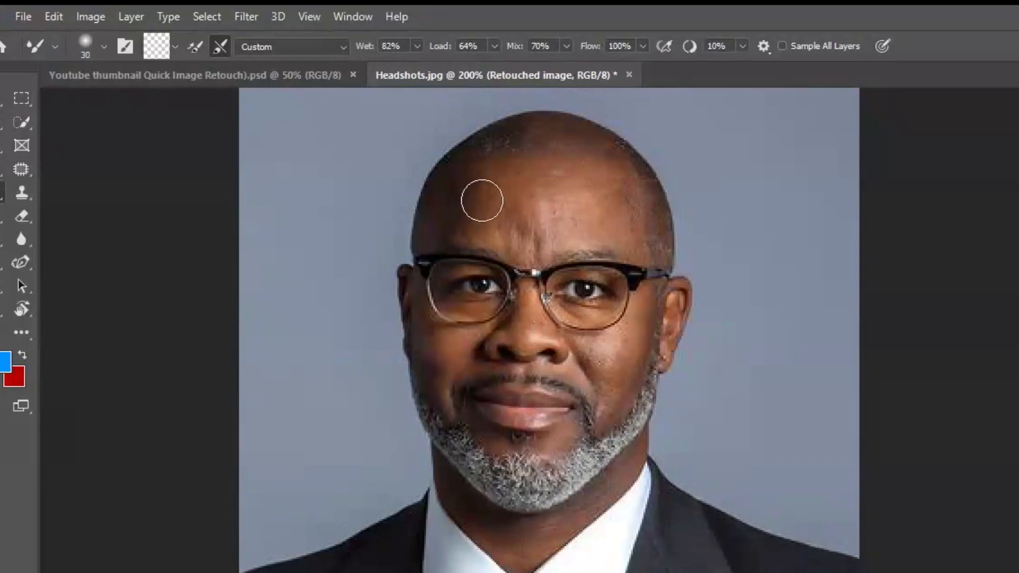
pyautogui.moveTo(501, 197)
pyautogui.mouseDown()
pyautogui.moveTo(523, 236)
pyautogui.moveTo(523, 222)
pyautogui.moveTo(534, 234)
pyautogui.moveTo(552, 194)
pyautogui.moveTo(596, 204)
pyautogui.moveTo(548, 211)
pyautogui.moveTo(600, 201)
pyautogui.moveTo(608, 223)
pyautogui.moveTo(614, 208)
pyautogui.moveTo(604, 223)
pyautogui.moveTo(495, 214)
pyautogui.mouseUp()
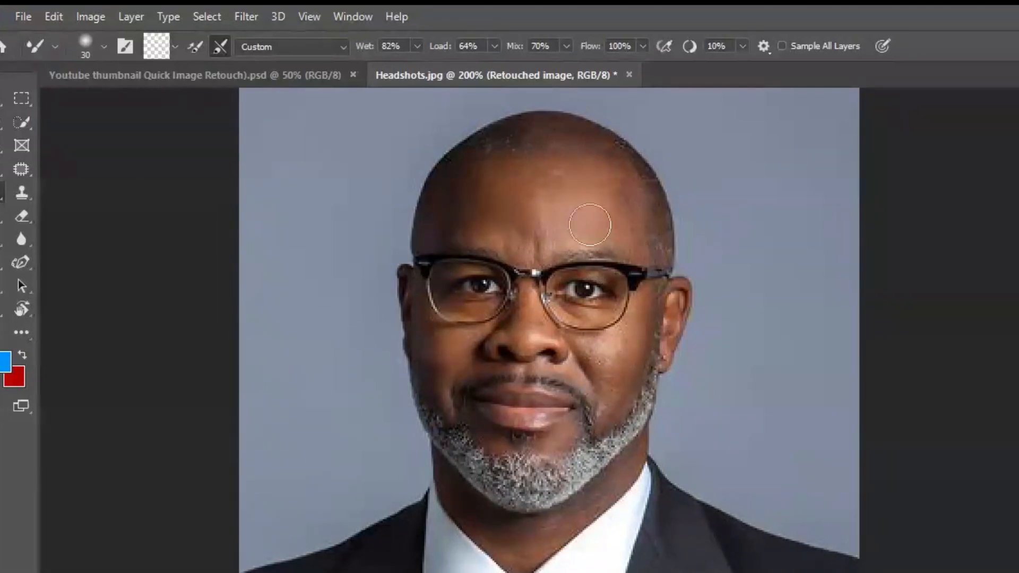
# Step: Reduce the brush size to 20 and blend the frown lines between the eyebrows and the skin on both cheeks
pyautogui.press('[')
pyautogui.moveTo(542, 240)
pyautogui.mouseDown()
pyautogui.moveTo(510, 238)
pyautogui.moveTo(531, 244)
pyautogui.moveTo(532, 256)
pyautogui.moveTo(522, 257)
pyautogui.moveTo(530, 257)
pyautogui.moveTo(486, 234)
pyautogui.moveTo(457, 233)
pyautogui.moveTo(502, 176)
pyautogui.moveTo(556, 174)
pyautogui.moveTo(597, 183)
pyautogui.moveTo(607, 201)
pyautogui.moveTo(608, 185)
pyautogui.moveTo(614, 198)
pyautogui.moveTo(605, 183)
pyautogui.moveTo(607, 214)
pyautogui.moveTo(555, 214)
pyautogui.moveTo(538, 201)
pyautogui.moveTo(550, 229)
pyautogui.mouseUp()
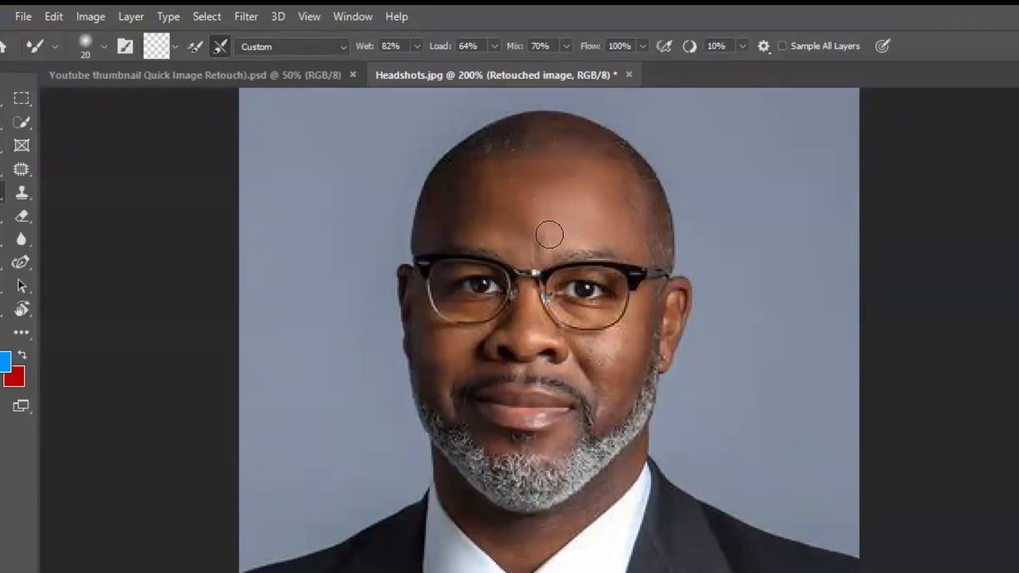
pyautogui.scroll(-2, 626, 295)
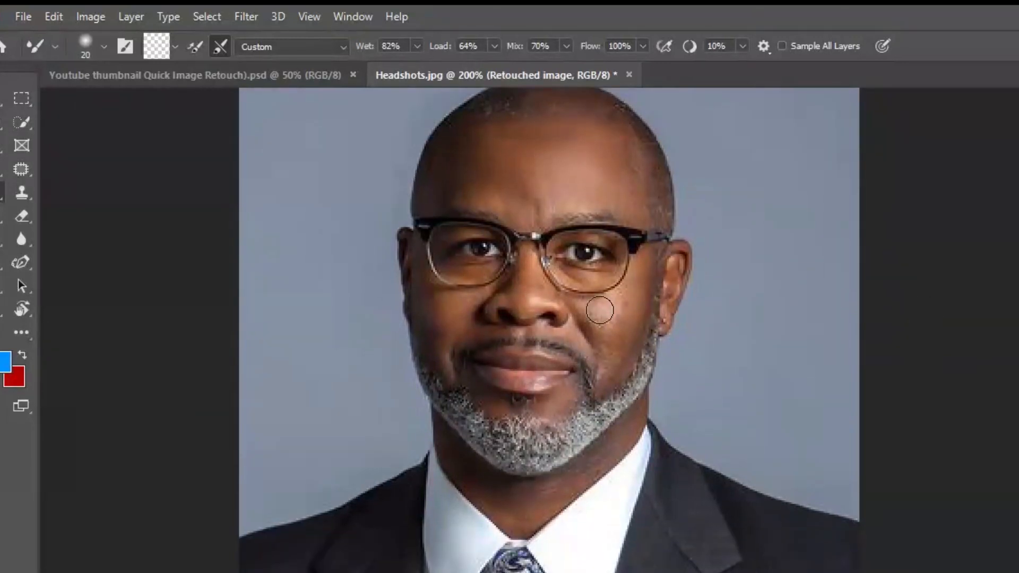
pyautogui.moveTo(596, 316)
pyautogui.mouseDown()
pyautogui.moveTo(614, 304)
pyautogui.moveTo(610, 359)
pyautogui.moveTo(633, 307)
pyautogui.moveTo(626, 346)
pyautogui.mouseUp()
pyautogui.moveTo(430, 332)
pyautogui.mouseDown()
pyautogui.moveTo(434, 357)
pyautogui.moveTo(421, 286)
pyautogui.moveTo(437, 308)
pyautogui.mouseUp()
# Step: Reduce the brush size to 10 and smooth the nose, the chin below the lip and the skin above the eyebrows
pyautogui.press('[')
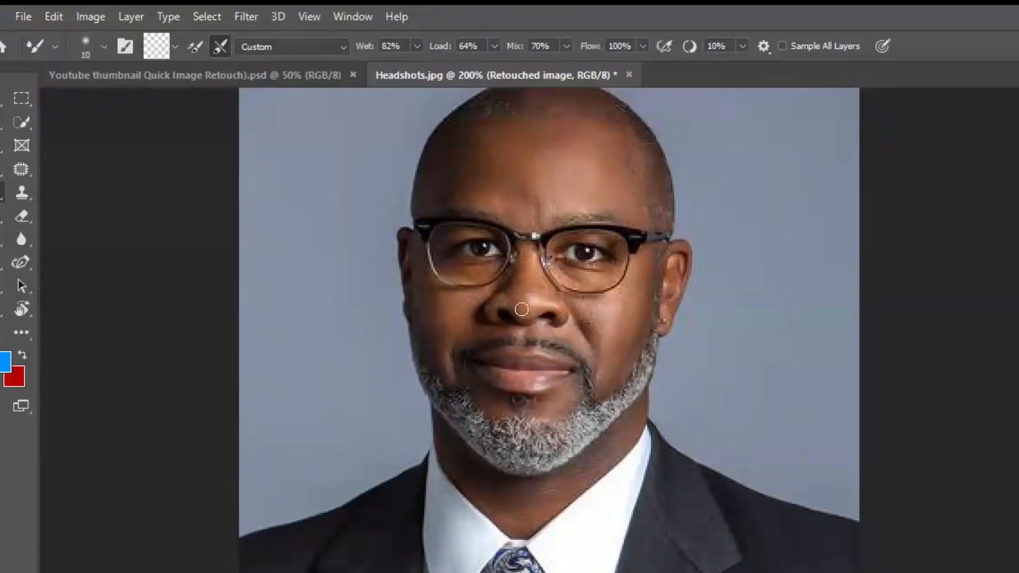
pyautogui.moveTo(521, 309)
pyautogui.mouseDown()
pyautogui.moveTo(491, 308)
pyautogui.moveTo(495, 322)
pyautogui.moveTo(557, 315)
pyautogui.mouseUp()
pyautogui.moveTo(502, 414)
pyautogui.mouseDown()
pyautogui.moveTo(479, 394)
pyautogui.moveTo(491, 408)
pyautogui.moveTo(561, 399)
pyautogui.moveTo(544, 415)
pyautogui.moveTo(550, 420)
pyautogui.mouseUp()
pyautogui.moveTo(521, 207)
pyautogui.mouseDown()
pyautogui.moveTo(539, 217)
pyautogui.moveTo(546, 204)
pyautogui.moveTo(591, 198)
pyautogui.mouseUp()
pyautogui.moveTo(491, 208)
pyautogui.mouseDown()
pyautogui.moveTo(483, 192)
pyautogui.moveTo(481, 202)
pyautogui.mouseUp()
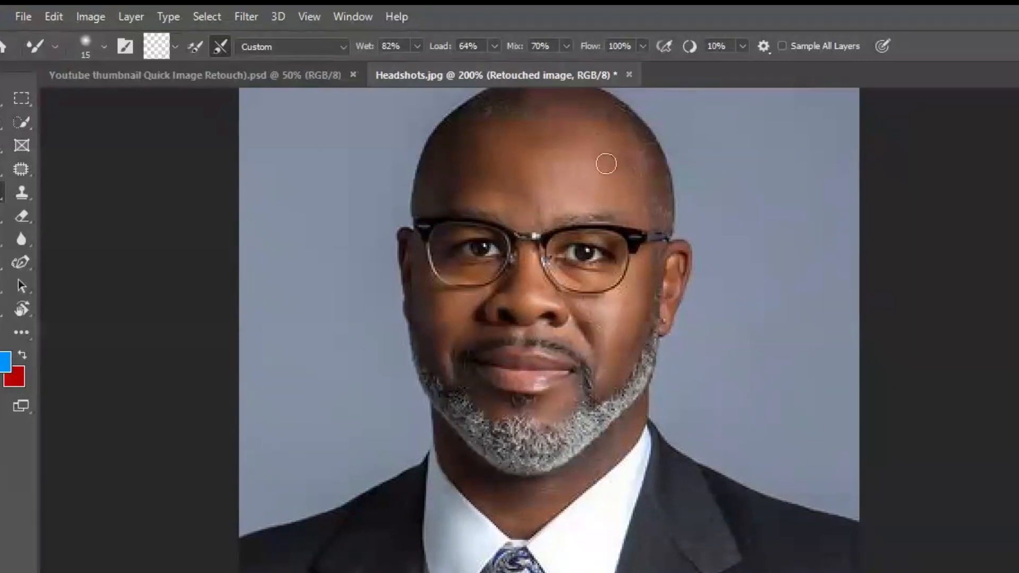
# Step: Vary the Mixer Brush size, ending at 20, and smooth the remaining skin on the forehead and around the nose
pyautogui.press('[')
pyautogui.press('[')
pyautogui.press('[')
pyautogui.press('[')
pyautogui.press(']')
pyautogui.press(']')
pyautogui.press(']')
pyautogui.press(']')
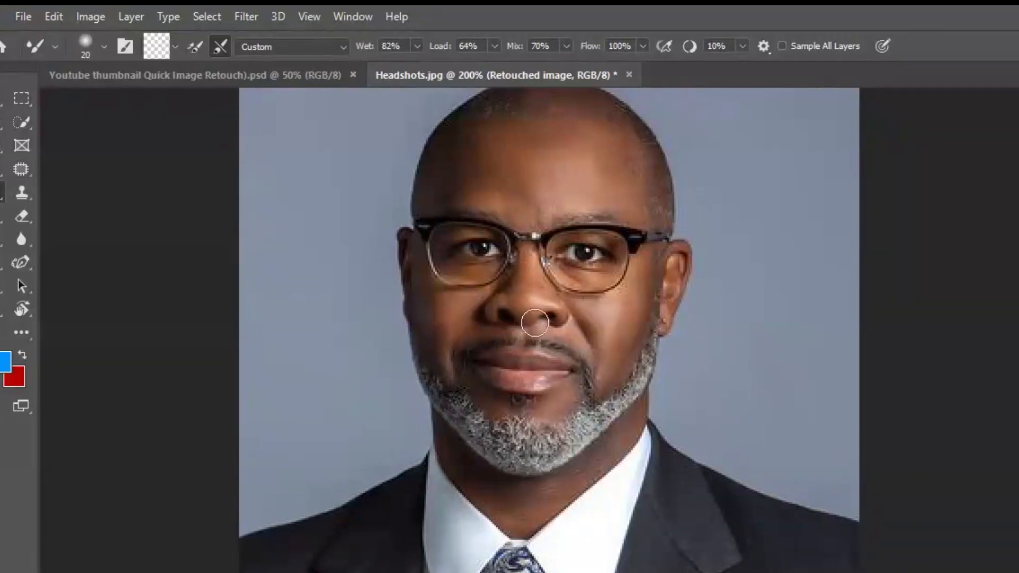
# Step: Touch up the cheek beside the glasses with the Mixer Brush at size 9 and enlarge the brush to 25
pyautogui.press('[')
pyautogui.press('[')
pyautogui.press('[')
pyautogui.press('[')
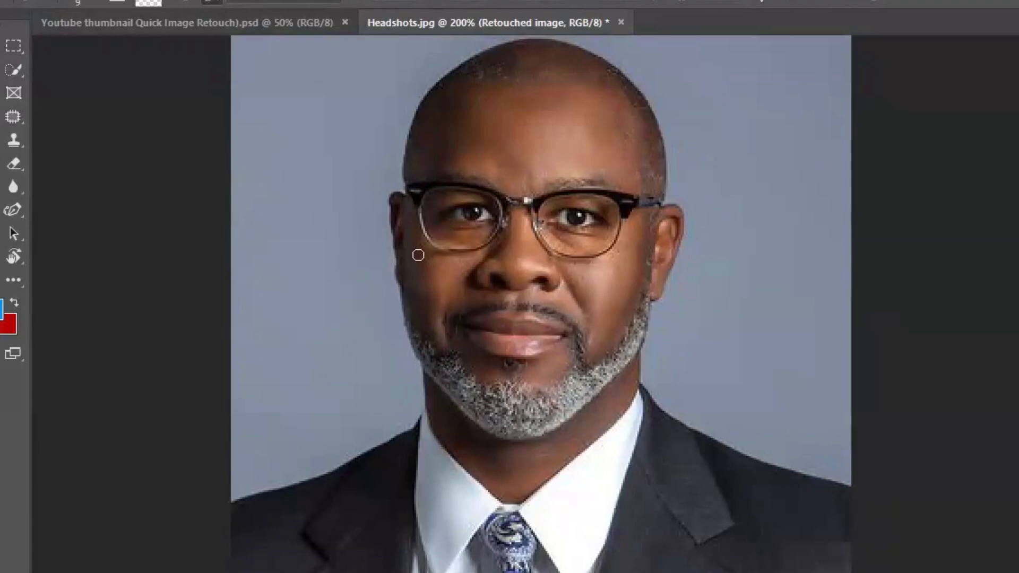
pyautogui.press(']')
pyautogui.press(']')
pyautogui.press(']')
pyautogui.press(']')
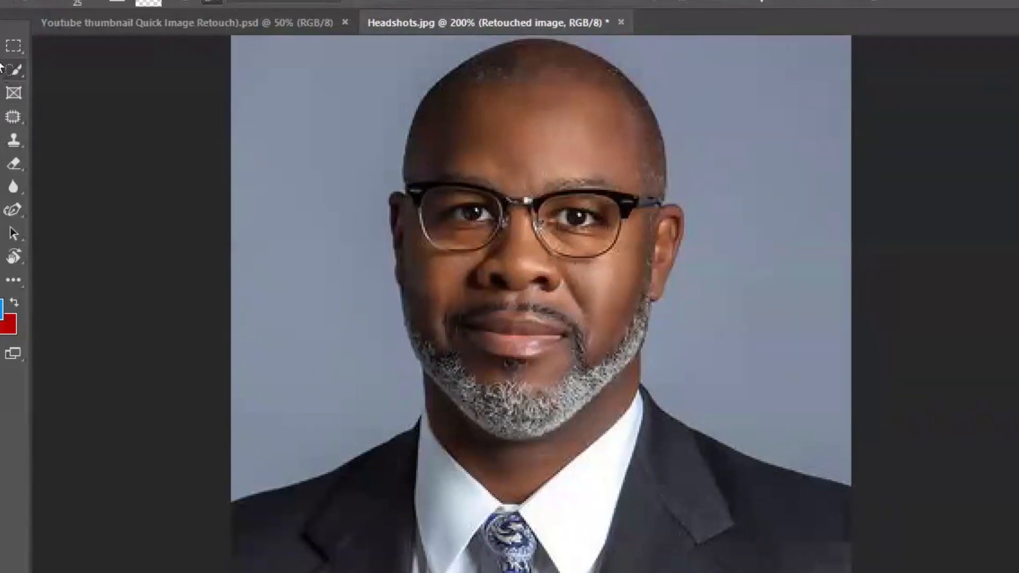
# Step: Switch to the Move tool, show the whole portrait at 100% and select the Retouched image layer
pyautogui.press('v')
pyautogui.hotkey('ctrl', 'e')
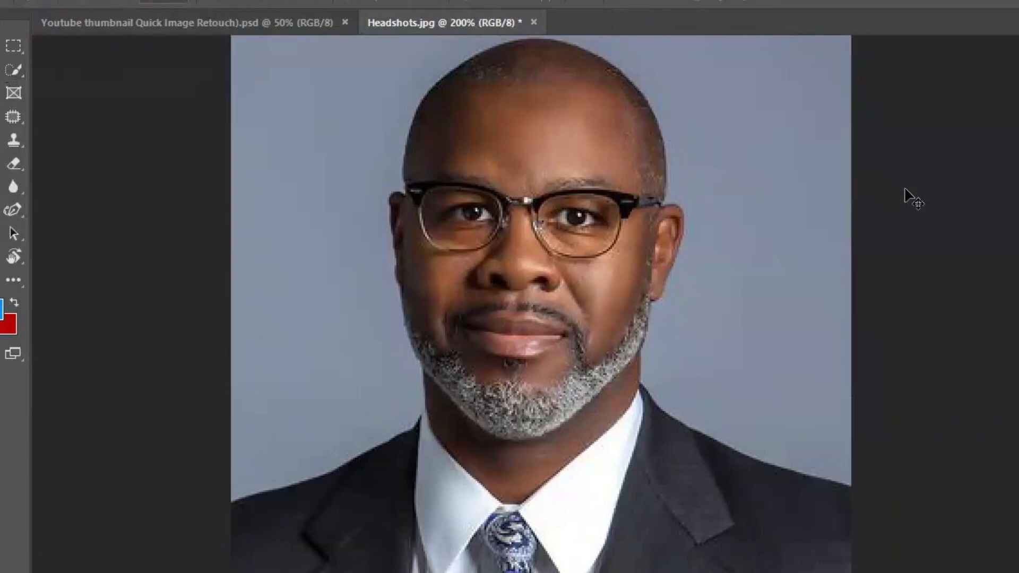
pyautogui.hotkey('ctrl', '-')
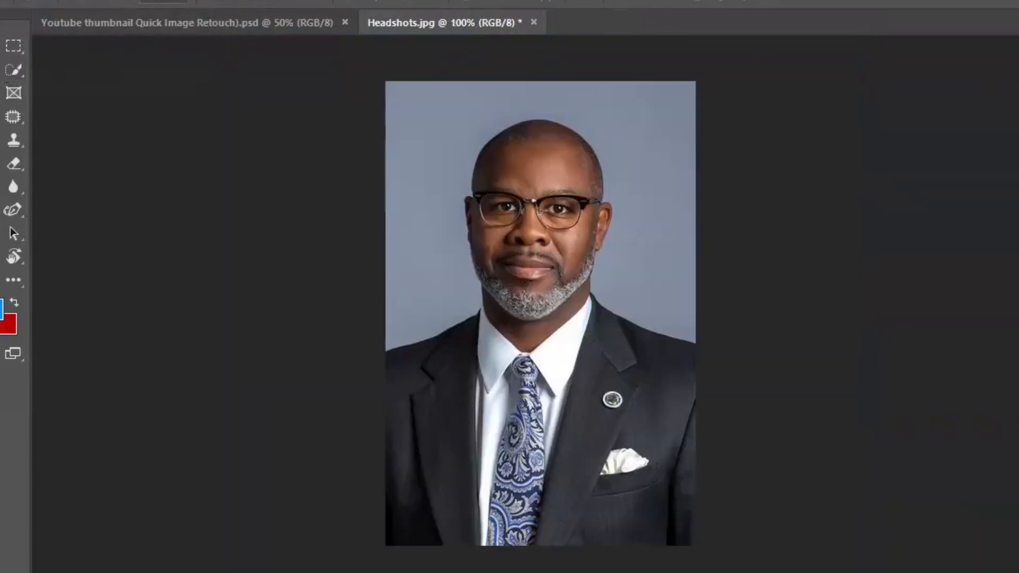
pyautogui.press('F7')
pyautogui.click(821, 281)
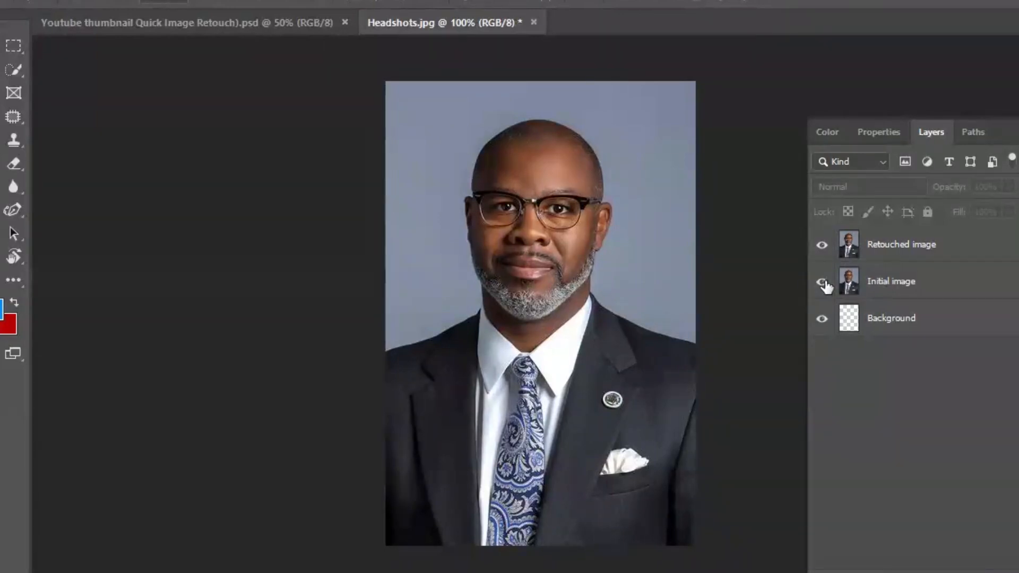
pyautogui.click(917, 243)
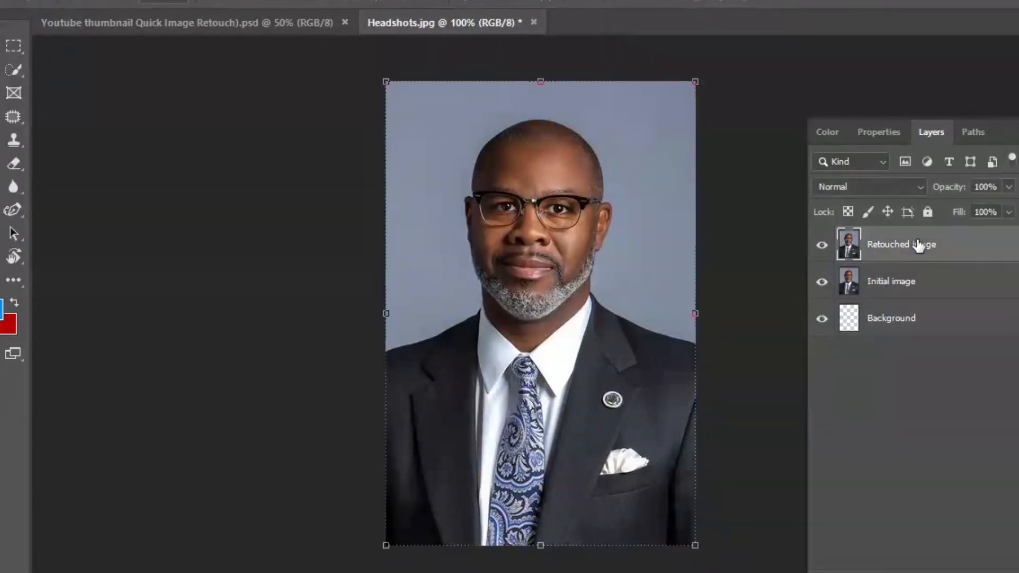
# Step: Toggle the visibility of the Retouched image layer repeatedly to compare the smoothed skin with the original portrait
pyautogui.click(822, 245)
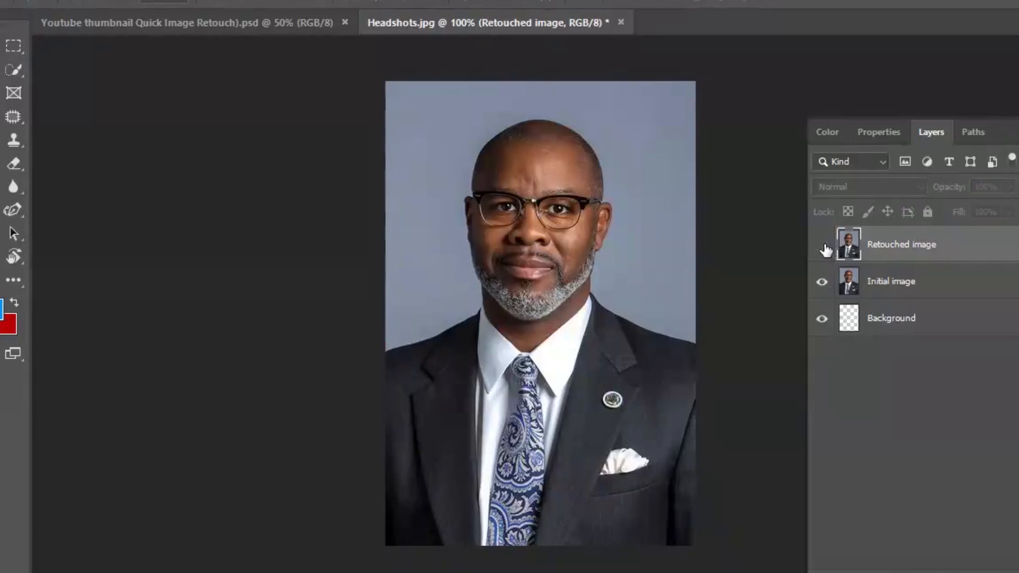
pyautogui.click(823, 245)
pyautogui.click(823, 245)
pyautogui.click(823, 245)
pyautogui.click(823, 245)
pyautogui.click(823, 245)
pyautogui.click(823, 246)
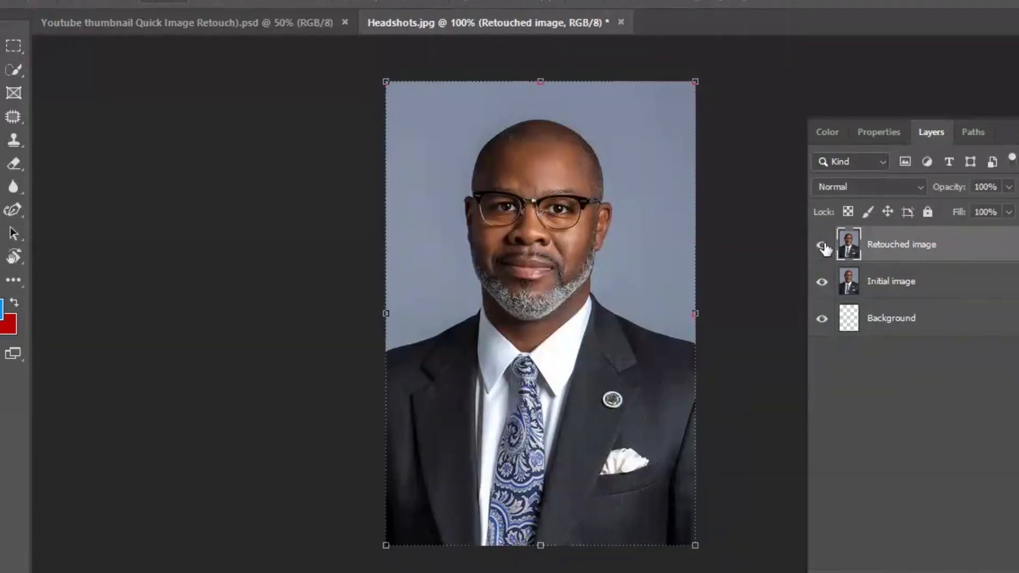
pyautogui.click(823, 245)
pyautogui.click(823, 245)
# Step: Hide the Initial image layer and open the Retouched image layer in the Camera Raw Filter with its adjustment sections collapsed
pyautogui.click(936, 279)
pyautogui.click(943, 246)
pyautogui.click(238, 1)
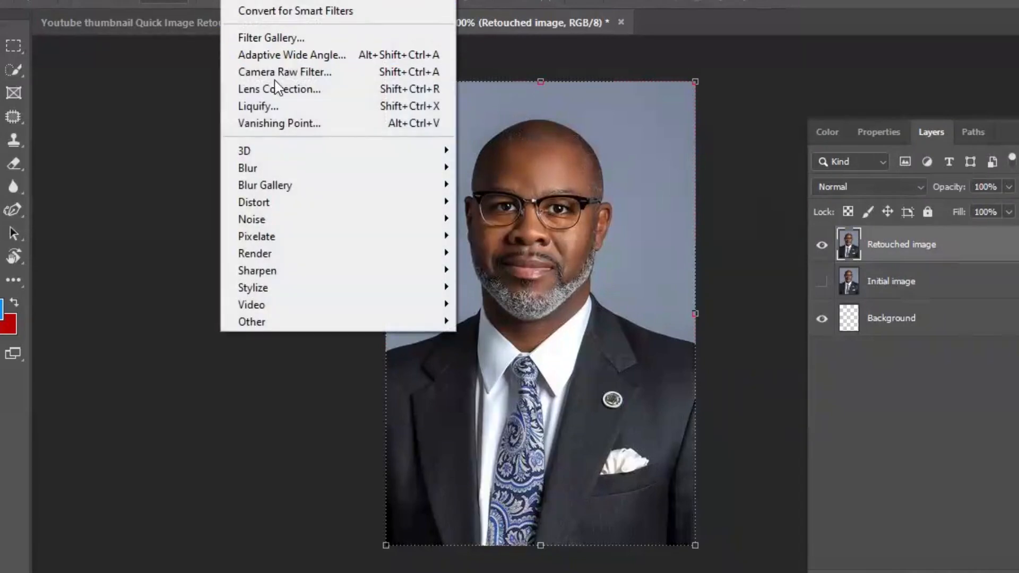
pyautogui.click(298, 76)
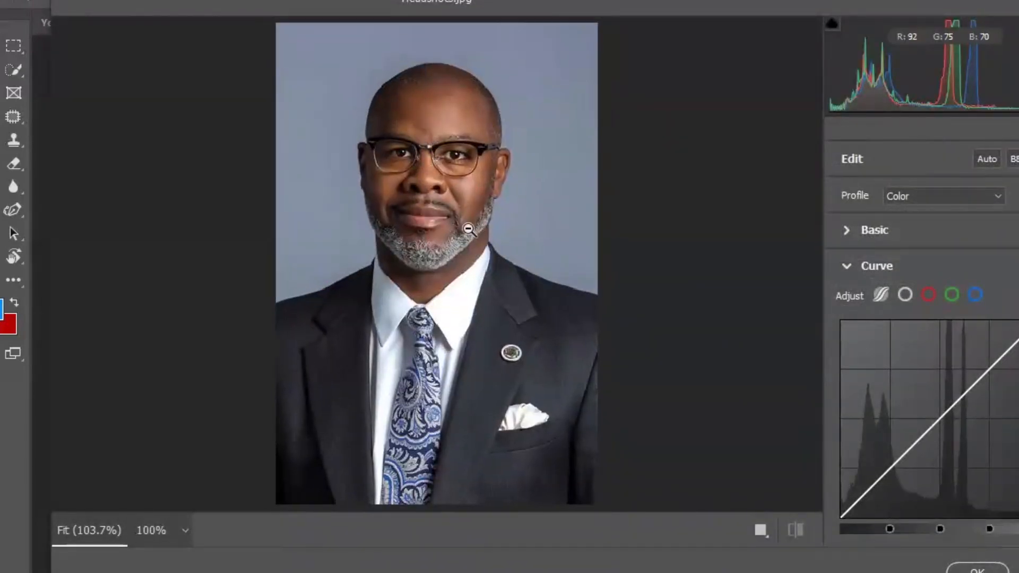
pyautogui.click(848, 230)
pyautogui.click(849, 168)
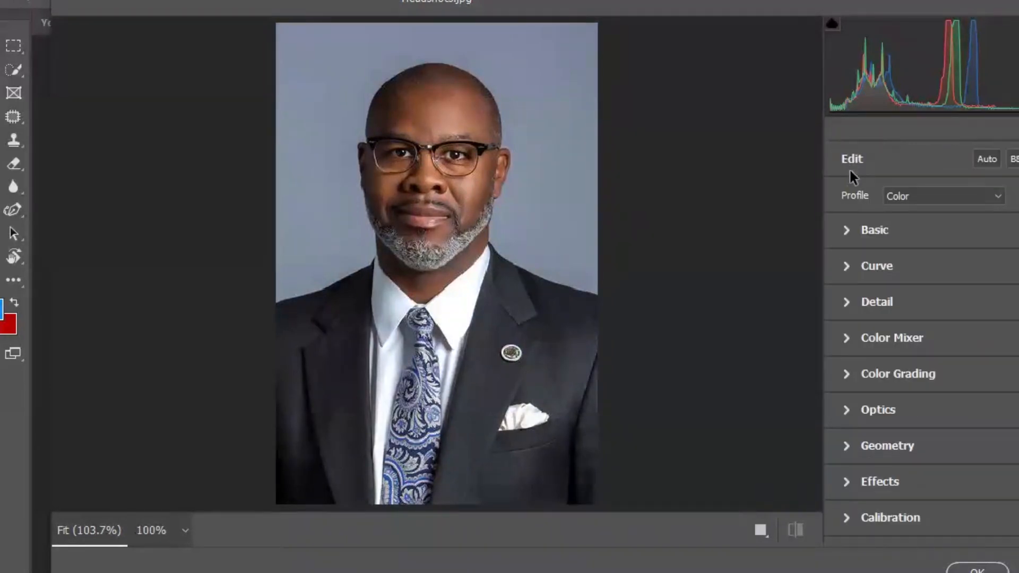
# Step: In the Basic adjustments, set Shadows to -32, Highlights to +9 and Contrast to +12
pyautogui.click(847, 229)
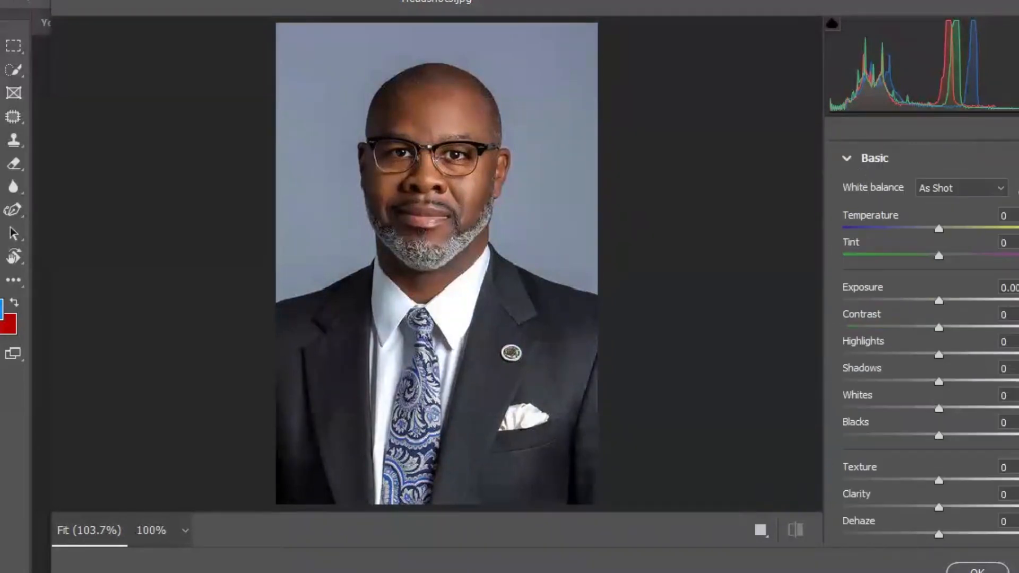
pyautogui.scroll(-5, 944, 171)
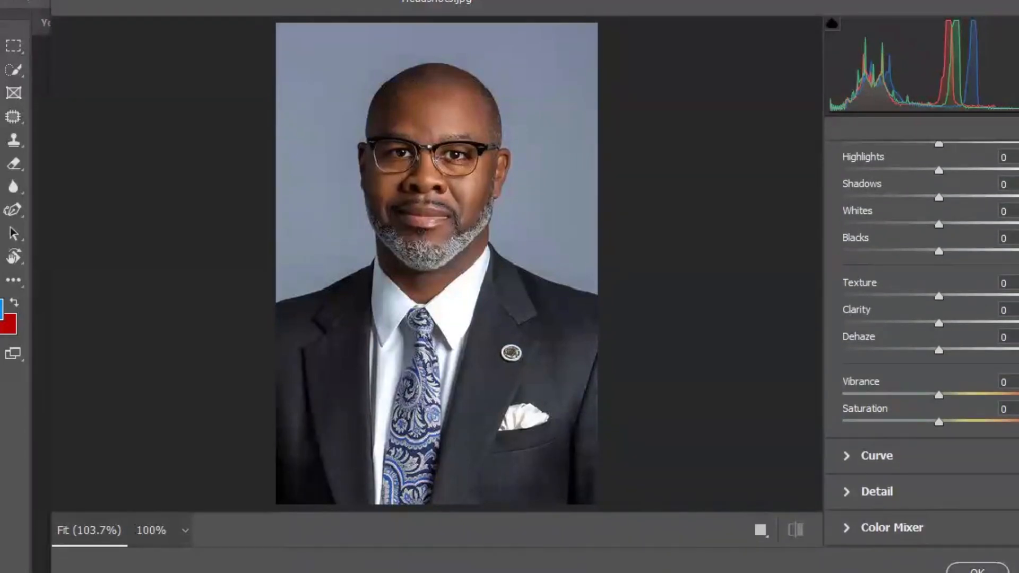
pyautogui.scroll(2, 929, 318)
pyautogui.scroll(1, 973, 308)
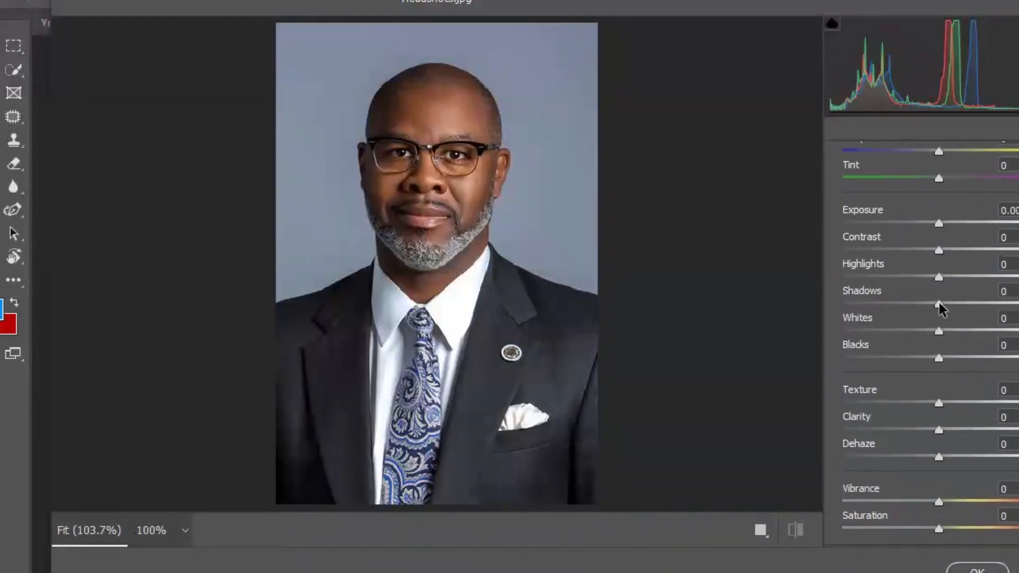
pyautogui.moveTo(937, 304); pyautogui.dragTo(908, 303)
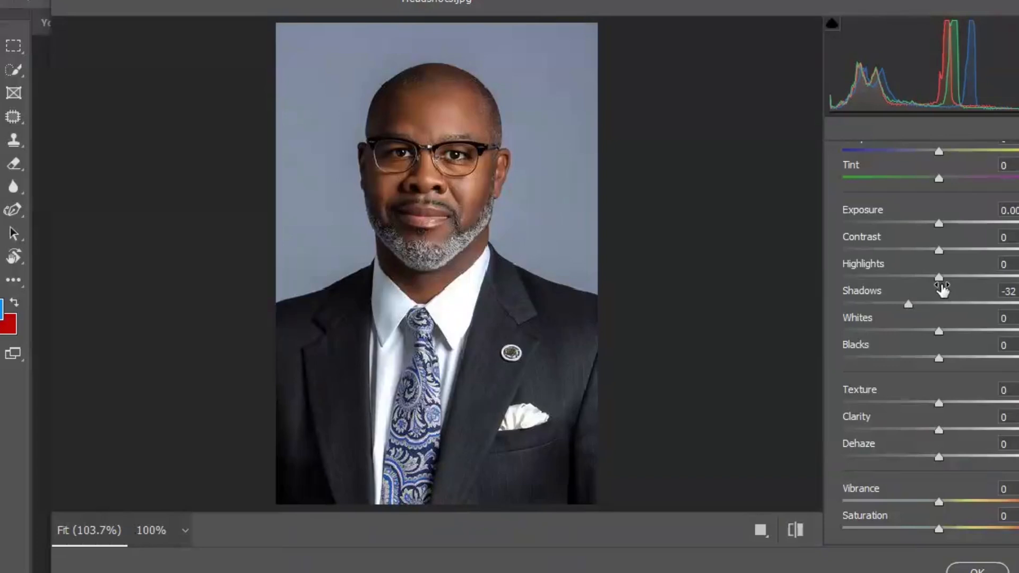
pyautogui.moveTo(939, 276); pyautogui.dragTo(949, 283)
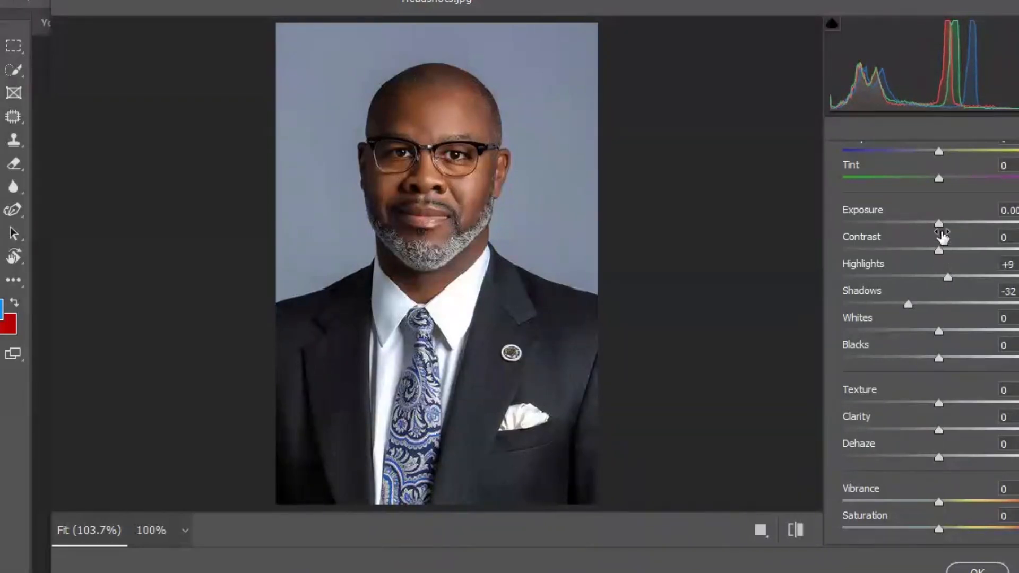
pyautogui.moveTo(938, 250); pyautogui.dragTo(950, 251)
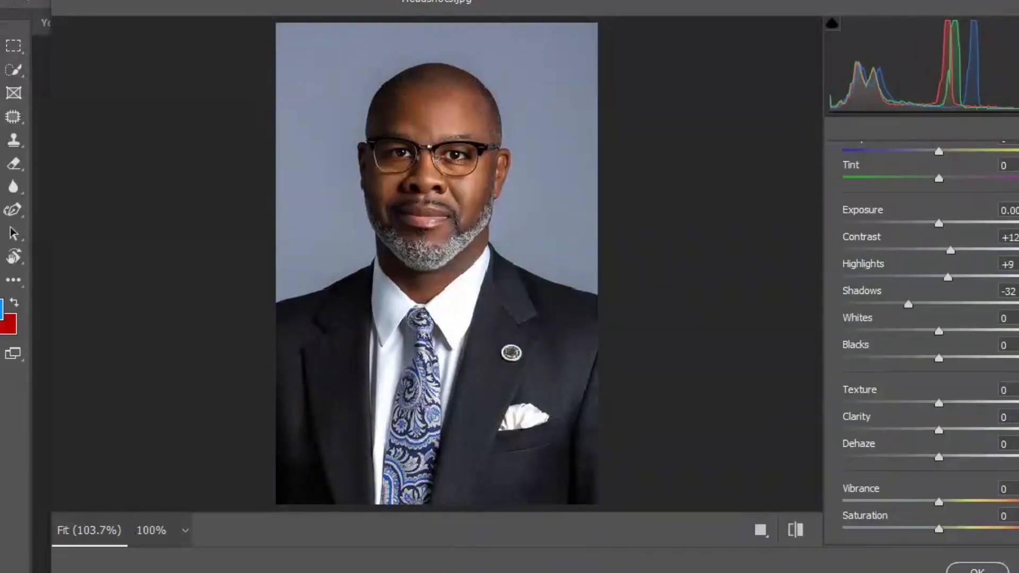
# Step: Raise the portrait's Vibrance to +60 and its Saturation to +8
pyautogui.scroll(-2, 1001, 307)
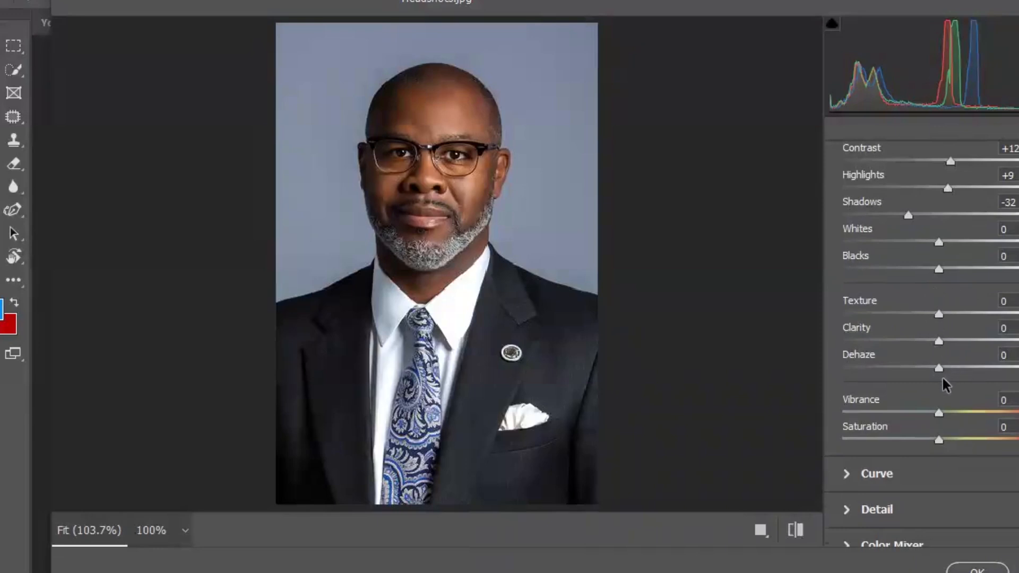
pyautogui.moveTo(938, 412); pyautogui.dragTo(997, 426)
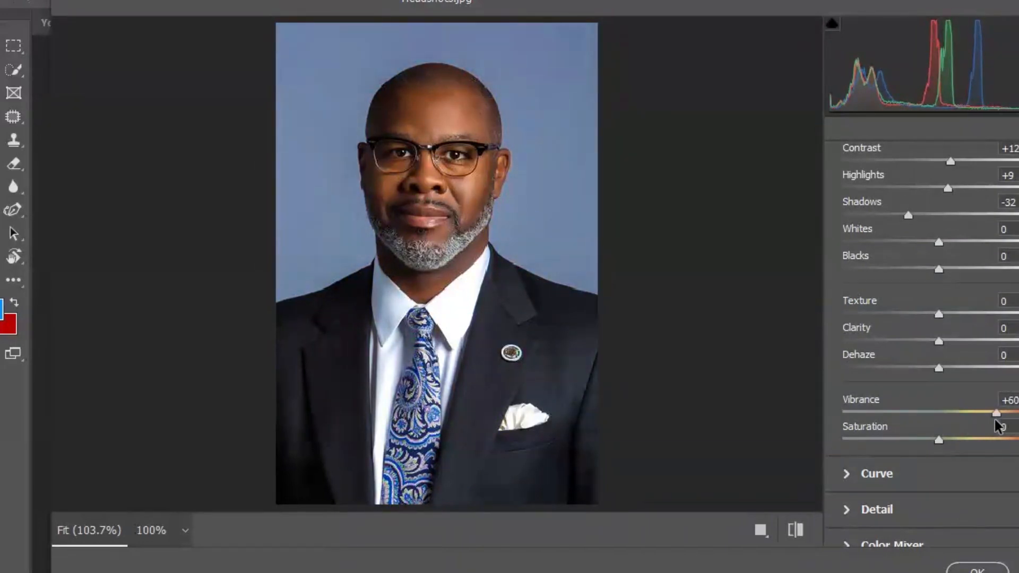
pyautogui.scroll(-2, 945, 319)
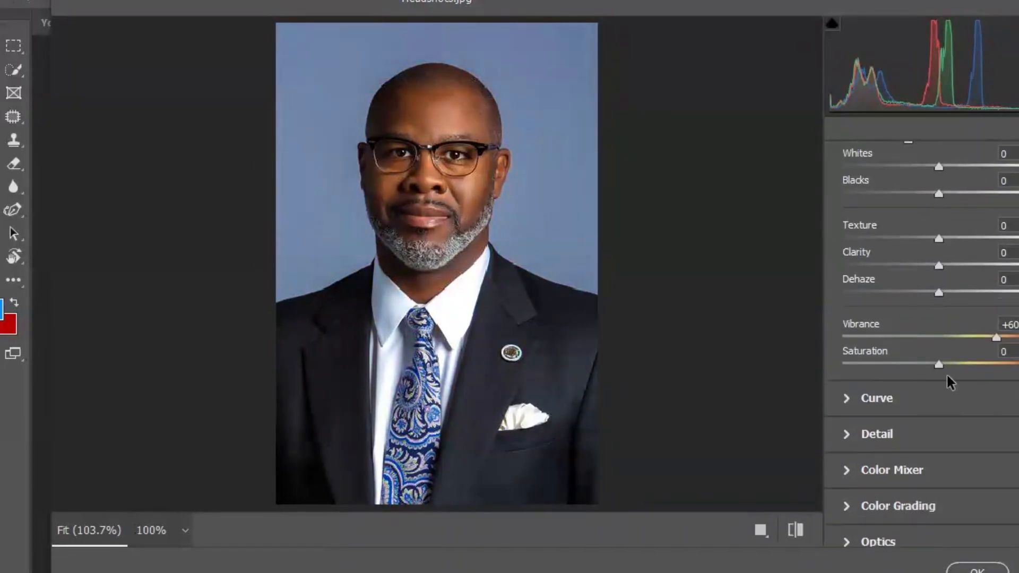
pyautogui.moveTo(943, 364); pyautogui.dragTo(947, 366)
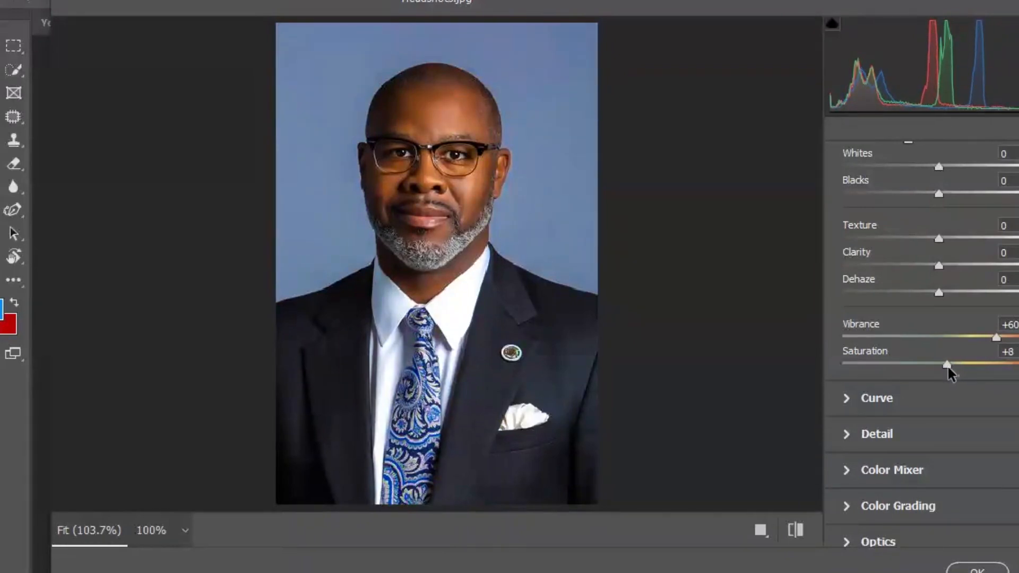
# Step: In the Curve adjustments, set Shadows to -1 and Lights to +3
pyautogui.scroll(-2, 921, 342)
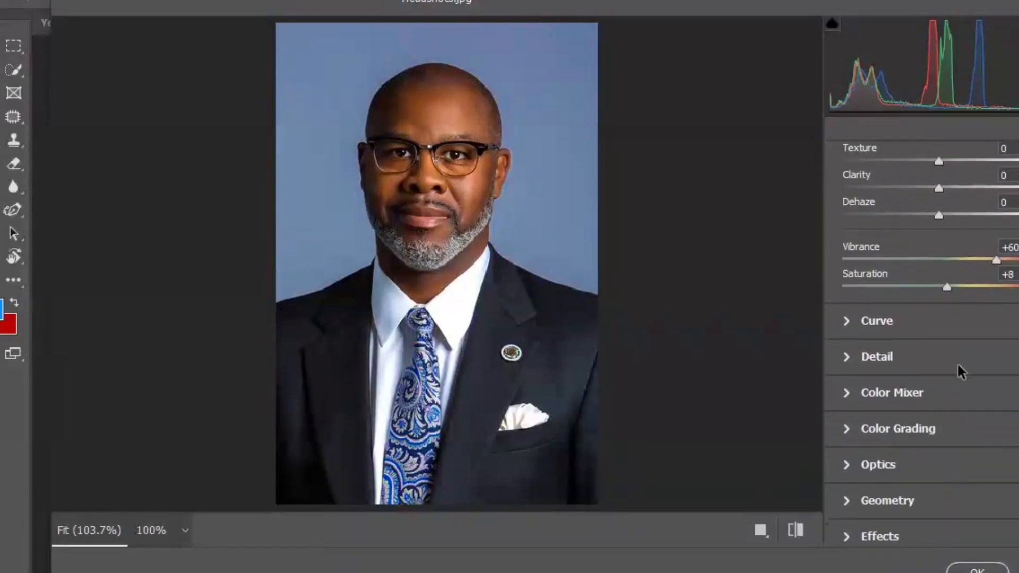
pyautogui.click(849, 322)
pyautogui.scroll(-3, 881, 361)
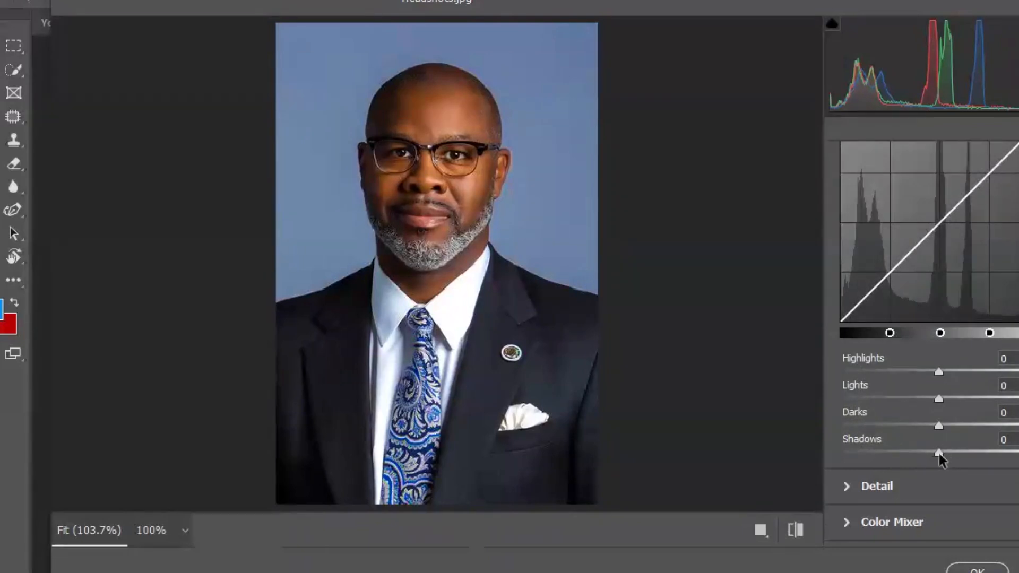
pyautogui.moveTo(938, 455)
pyautogui.mouseDown()
pyautogui.moveTo(915, 455)
pyautogui.moveTo(937, 457)
pyautogui.mouseUp()
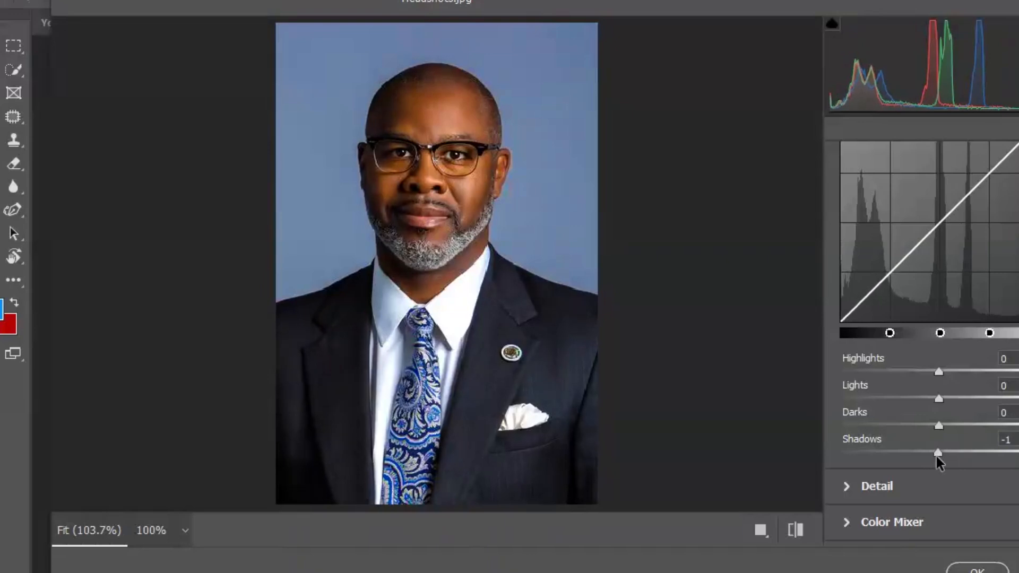
pyautogui.moveTo(937, 403); pyautogui.dragTo(941, 402)
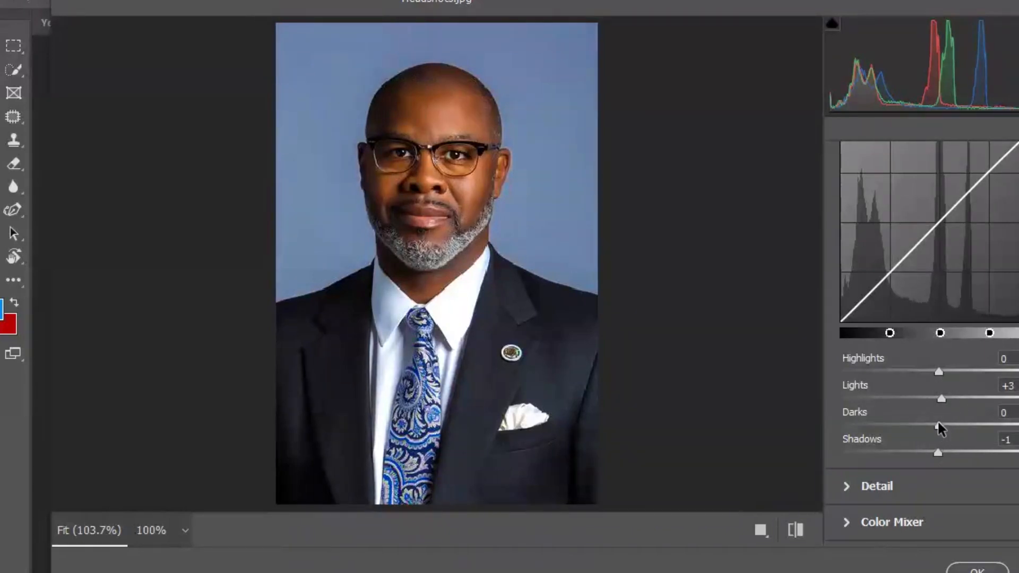
# Step: Add slight Sharpening in the Detail adjustments, apply the Camera Raw Filter and deselect the layer
pyautogui.click(870, 486)
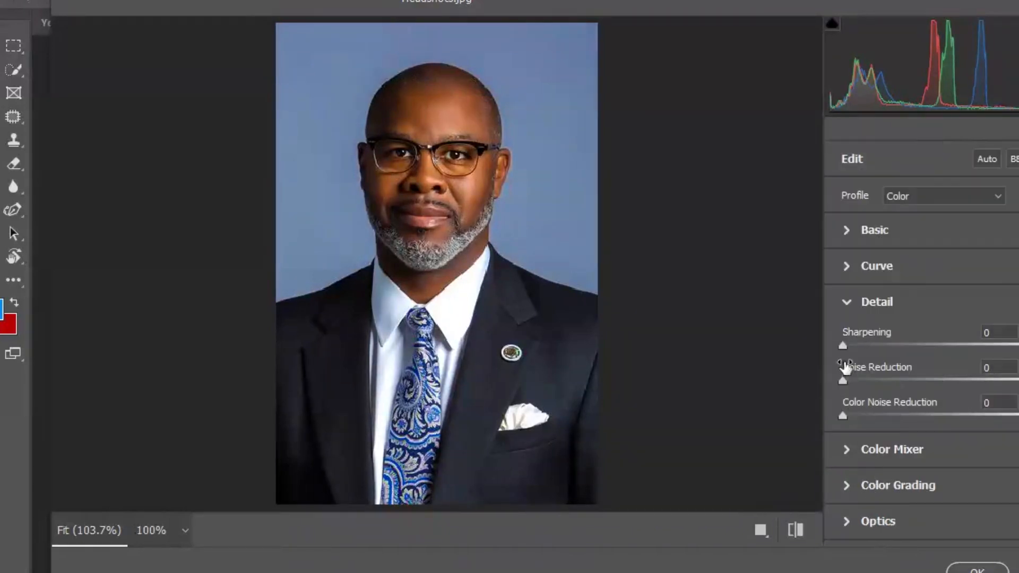
pyautogui.moveTo(842, 346)
pyautogui.mouseDown()
pyautogui.moveTo(867, 347)
pyautogui.moveTo(852, 344)
pyautogui.mouseUp()
pyautogui.click(973, 569)
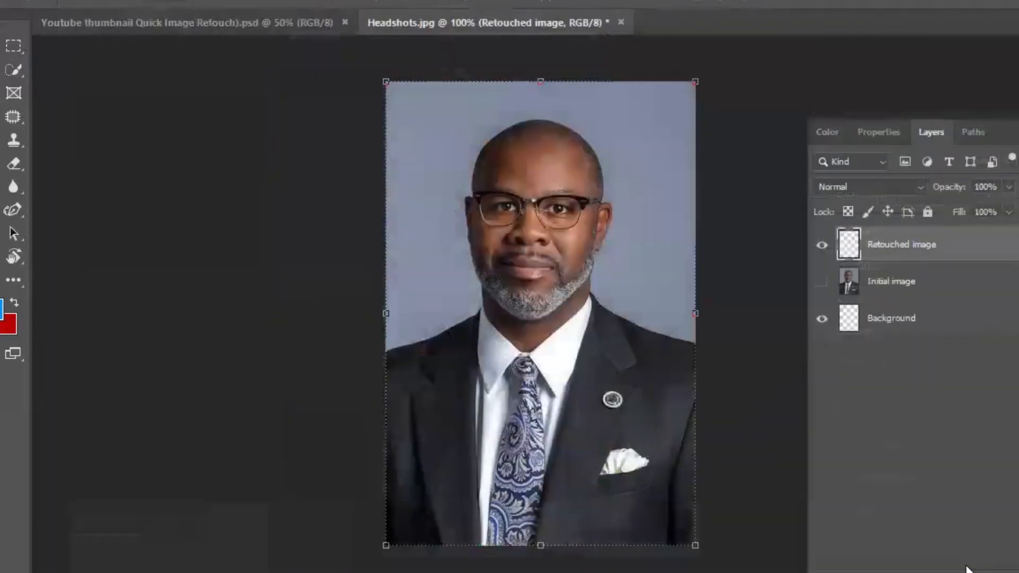
pyautogui.click(279, 346)
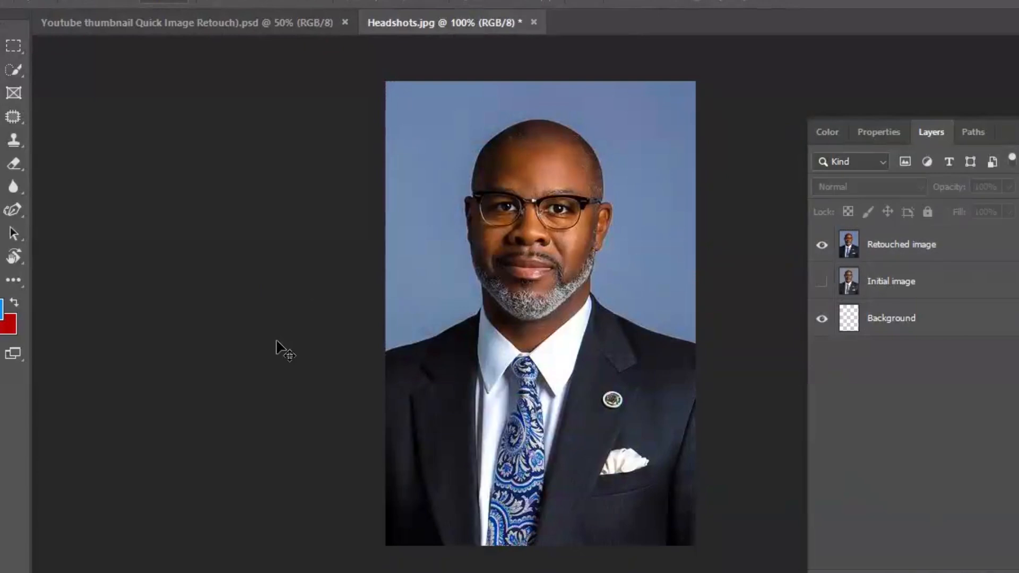
# Step: Show the Initial image layer and toggle the Retouched image layer off and on to compare before and after
pyautogui.click(821, 281)
pyautogui.click(822, 245)
pyautogui.click(822, 245)
pyautogui.press('F7')
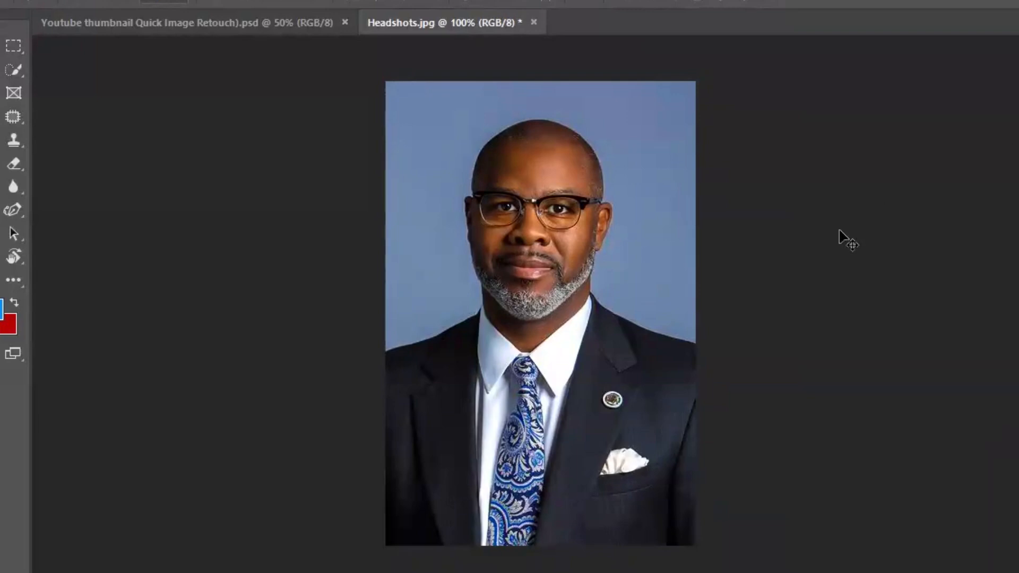